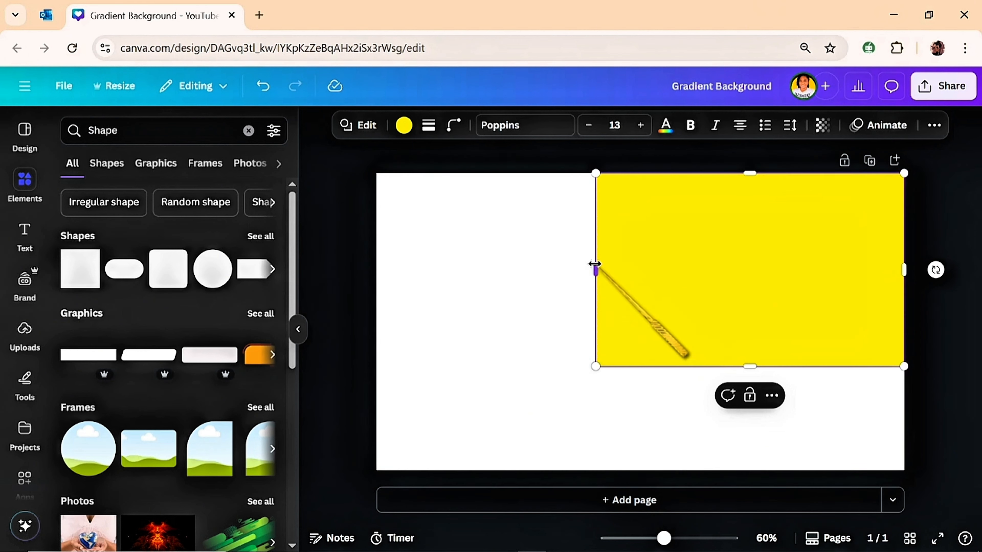
- Stretch the yellow rectangle to cover the whole page and change its solid colour to red #FF0000
{"action": "left_click_drag", "start_coordinate": [596, 269], "coordinate": [376, 271]}
{"action": "left_click_drag", "start_coordinate": [638, 366], "coordinate": [642, 472]}
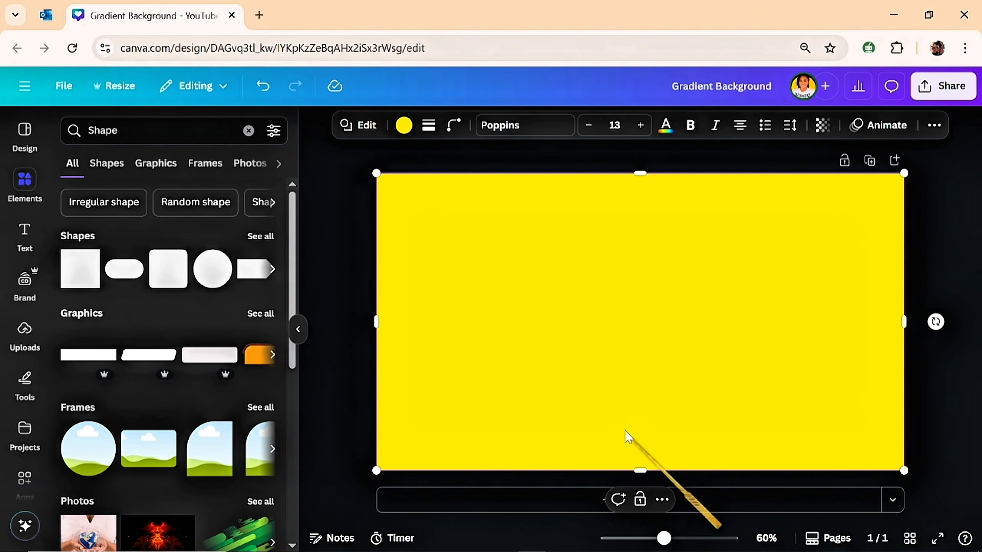
{"action": "left_click", "coordinate": [404, 125]}
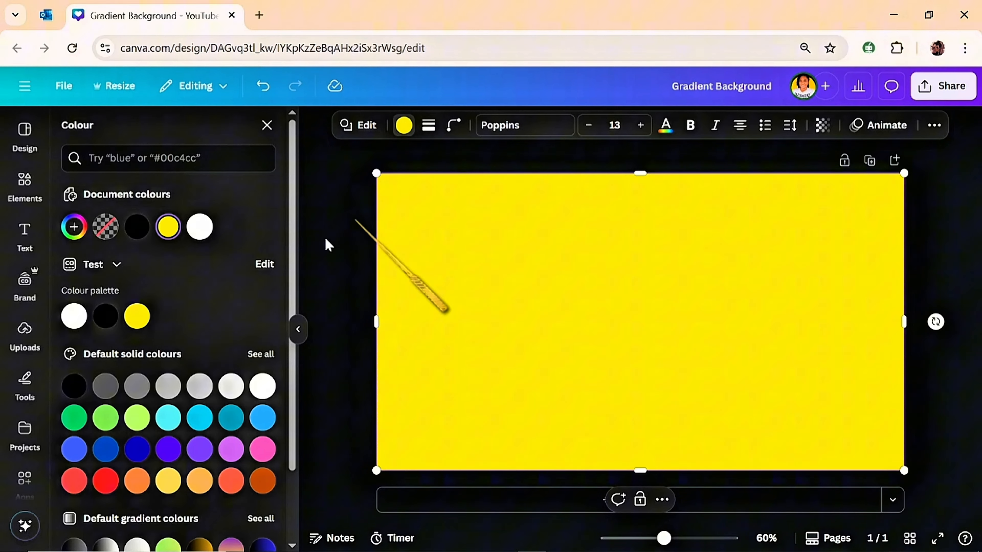
{"action": "left_click", "coordinate": [74, 227]}
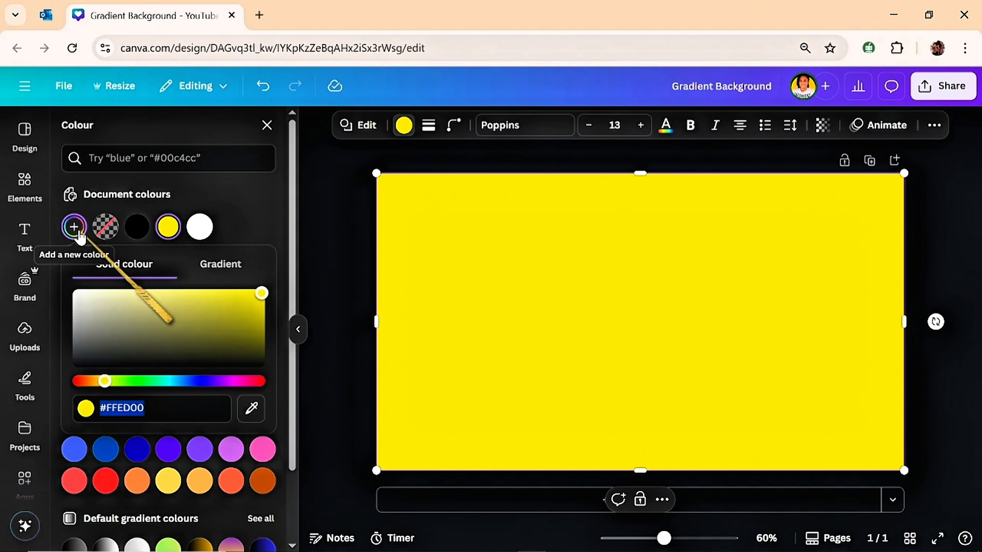
{"action": "left_click", "coordinate": [211, 266]}
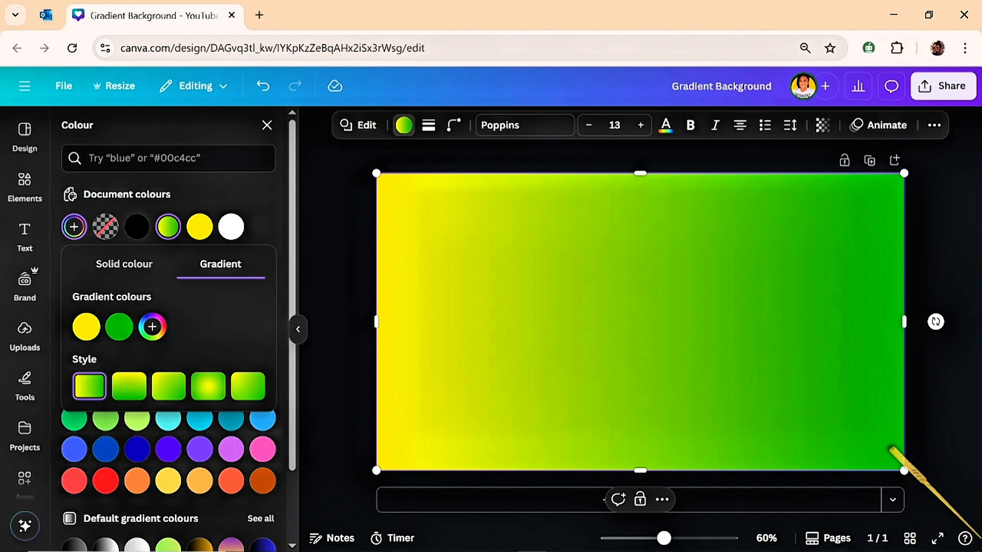
{"action": "left_click", "coordinate": [112, 265]}
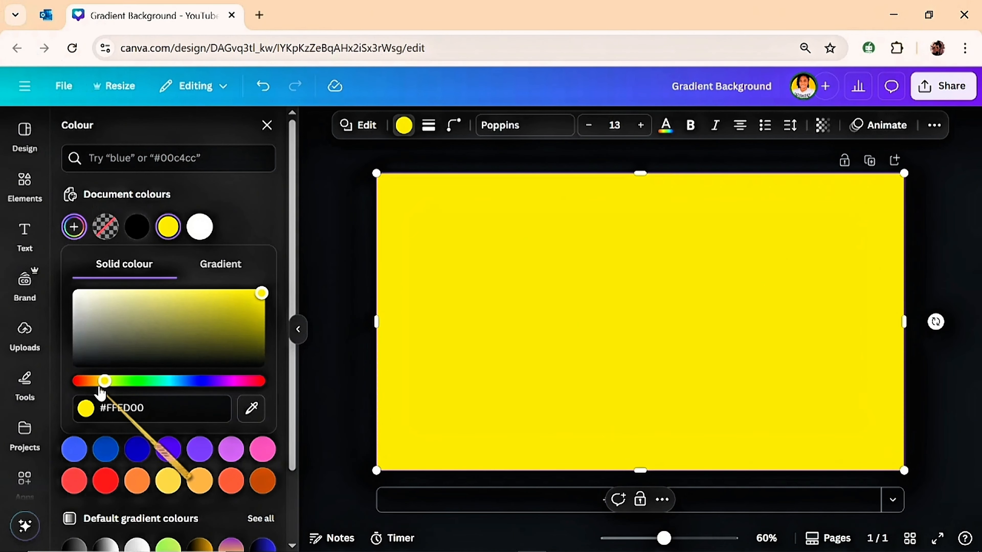
{"action": "left_click_drag", "start_coordinate": [103, 386], "coordinate": [68, 396]}
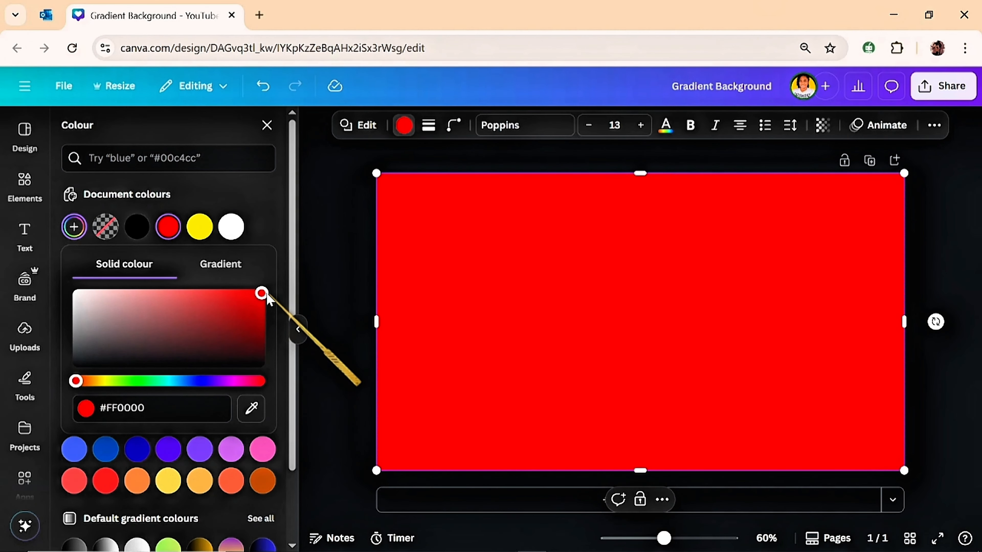
{"action": "left_click_drag", "start_coordinate": [267, 295], "coordinate": [271, 286]}
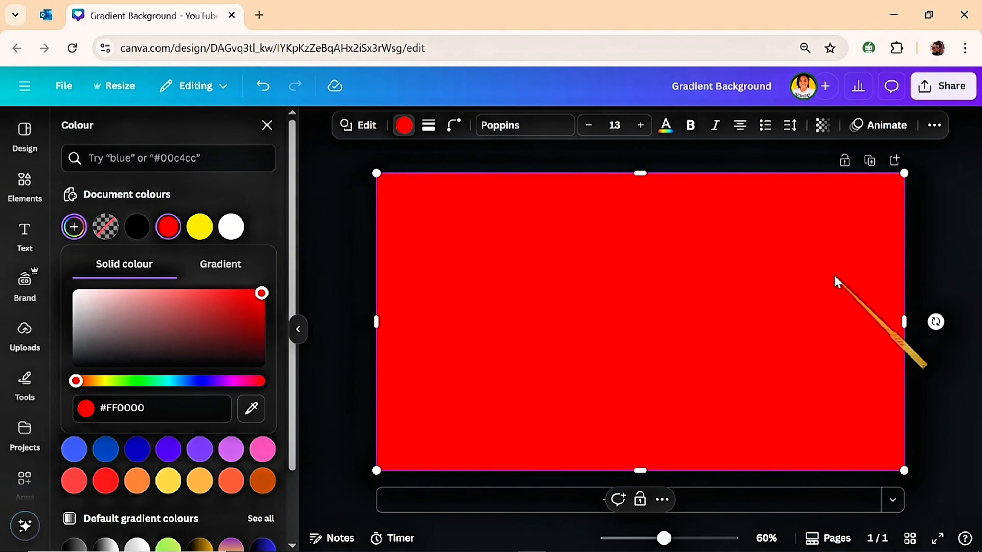
- Give the red rectangle a gradient fill, try each gradient style, and settle on the circular gradient starting at the upper-left corner
{"action": "left_click", "coordinate": [222, 269]}
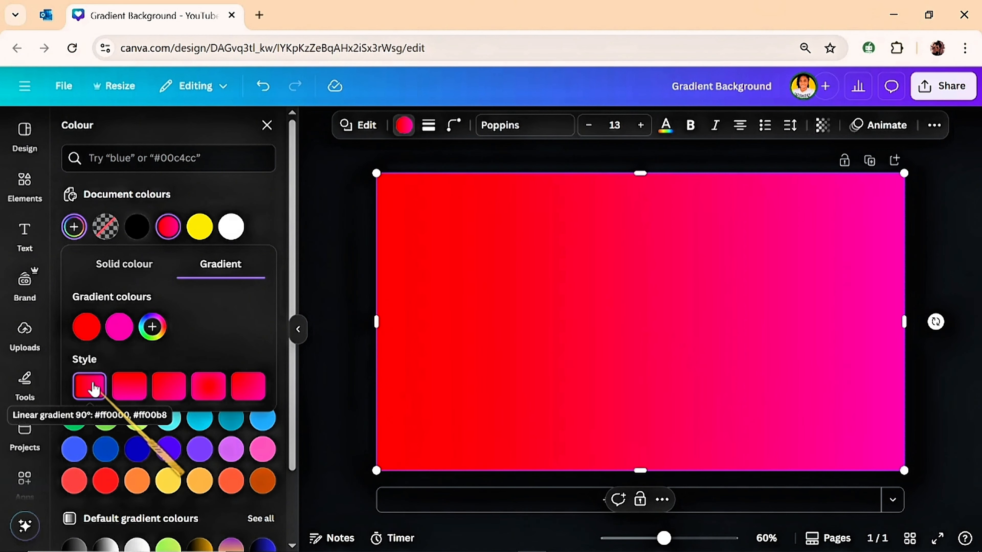
{"action": "left_click", "coordinate": [123, 392]}
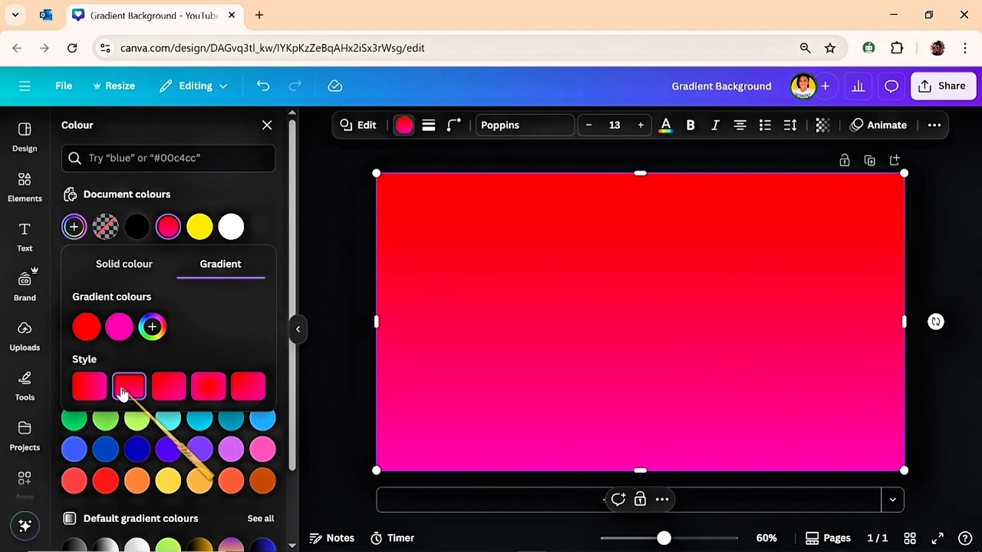
{"action": "left_click", "coordinate": [161, 394]}
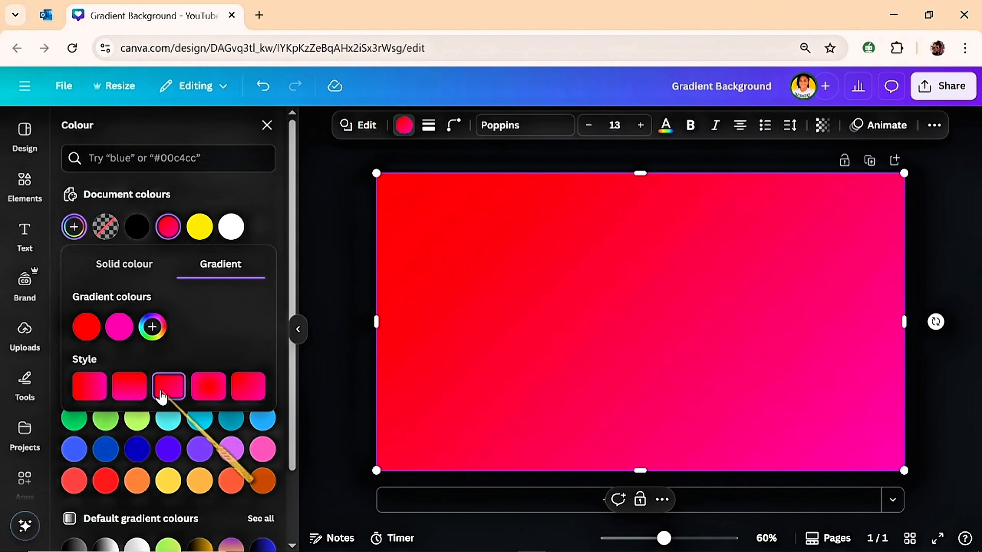
{"action": "left_click", "coordinate": [210, 390]}
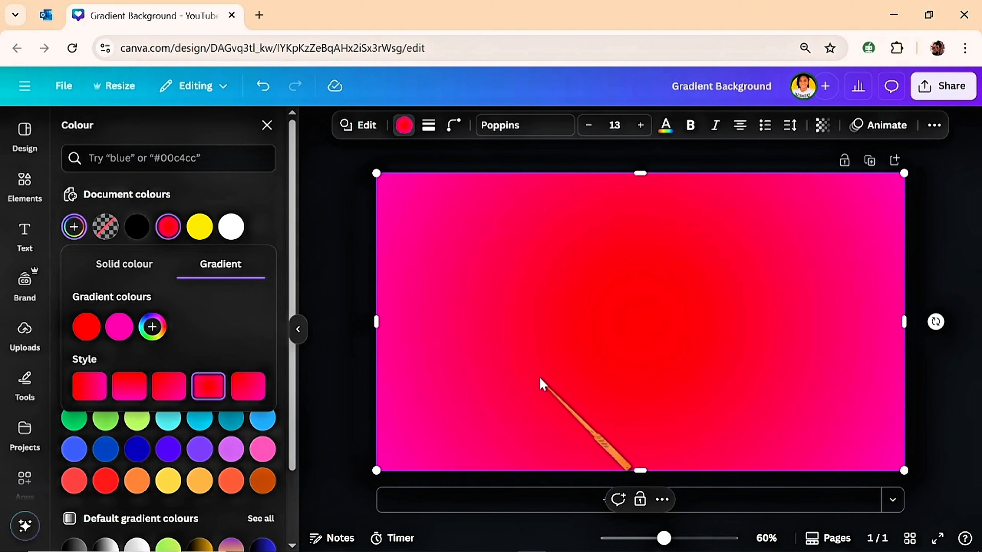
{"action": "left_click", "coordinate": [248, 396]}
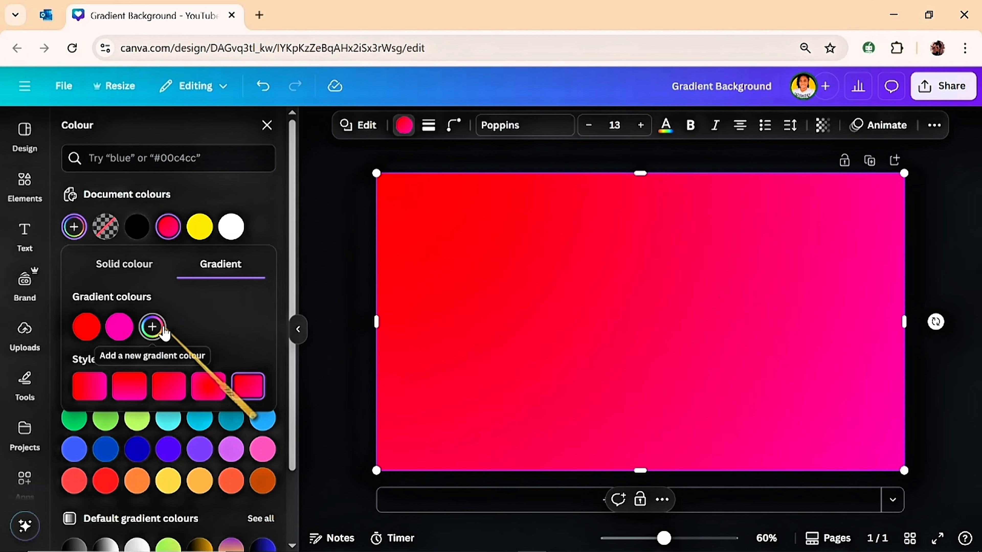
- Add a third colour to the rectangle's gradient and reduce the middle colour's opacity to 41%
{"action": "left_click", "coordinate": [154, 327]}
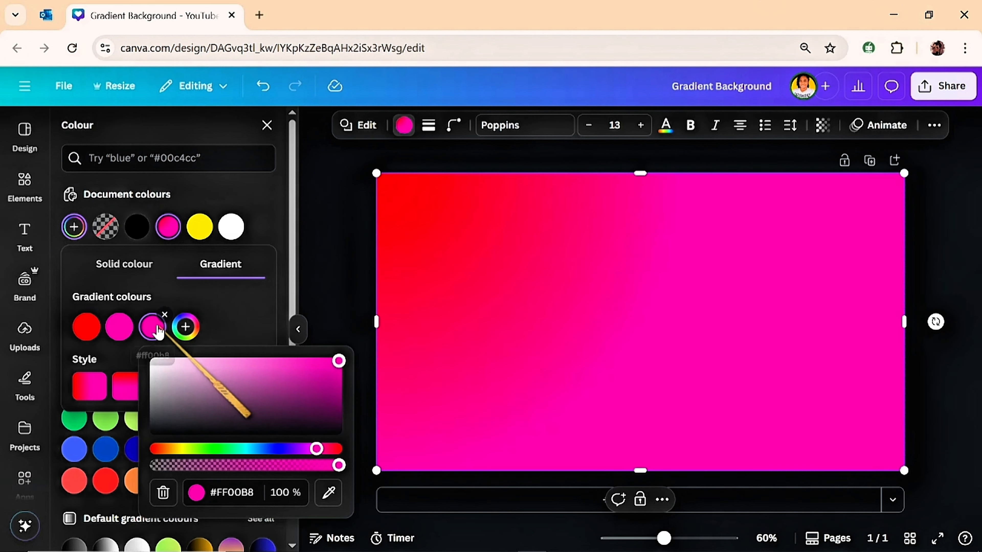
{"action": "left_click", "coordinate": [146, 344]}
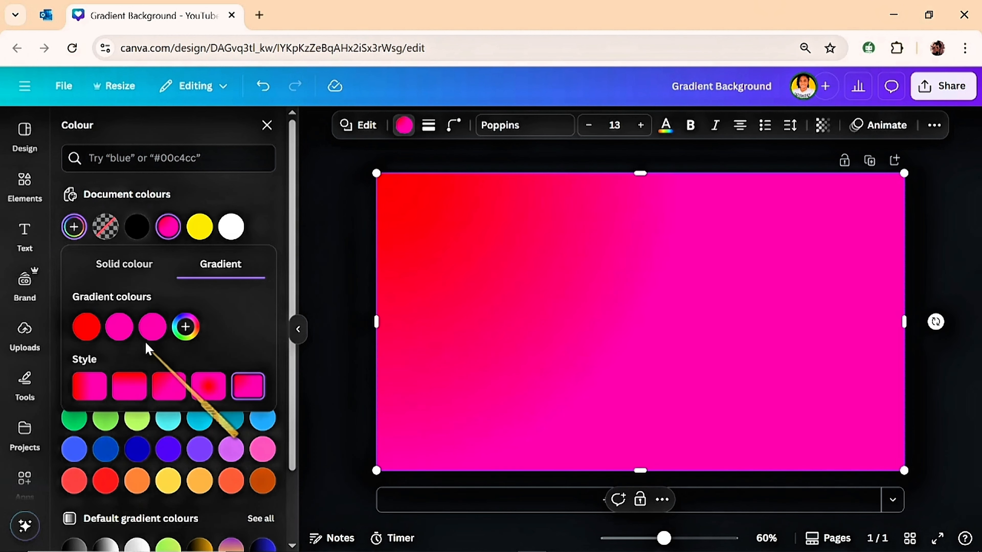
{"action": "left_click", "coordinate": [126, 338]}
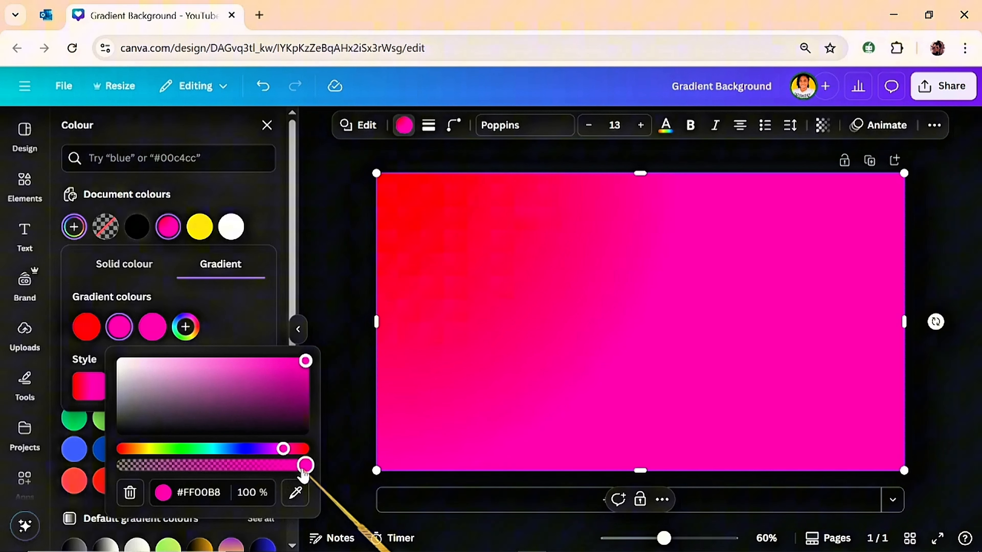
{"action": "left_click_drag", "start_coordinate": [305, 466], "coordinate": [198, 466]}
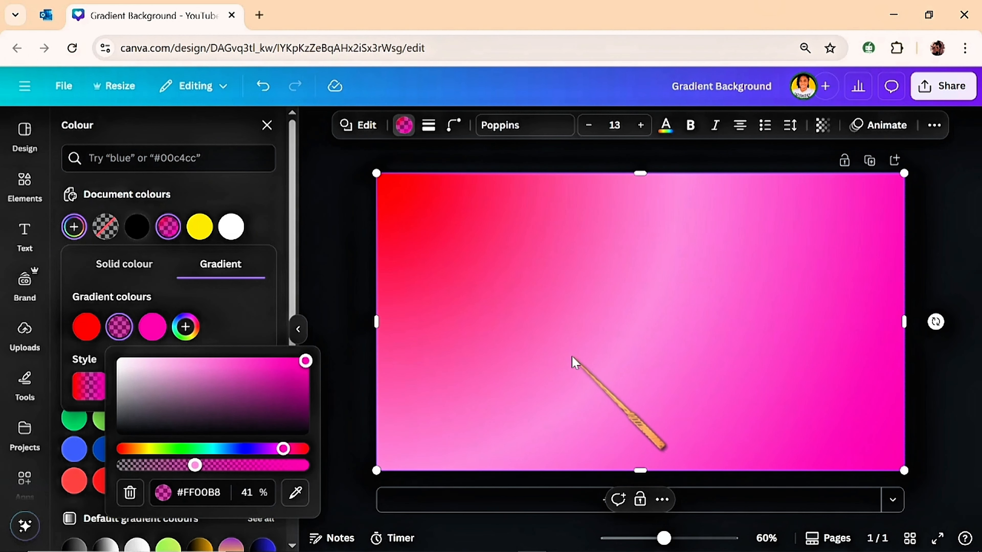
- Select the white background layer behind the gradient rectangle and change its colour to black
{"action": "left_click", "coordinate": [932, 127]}
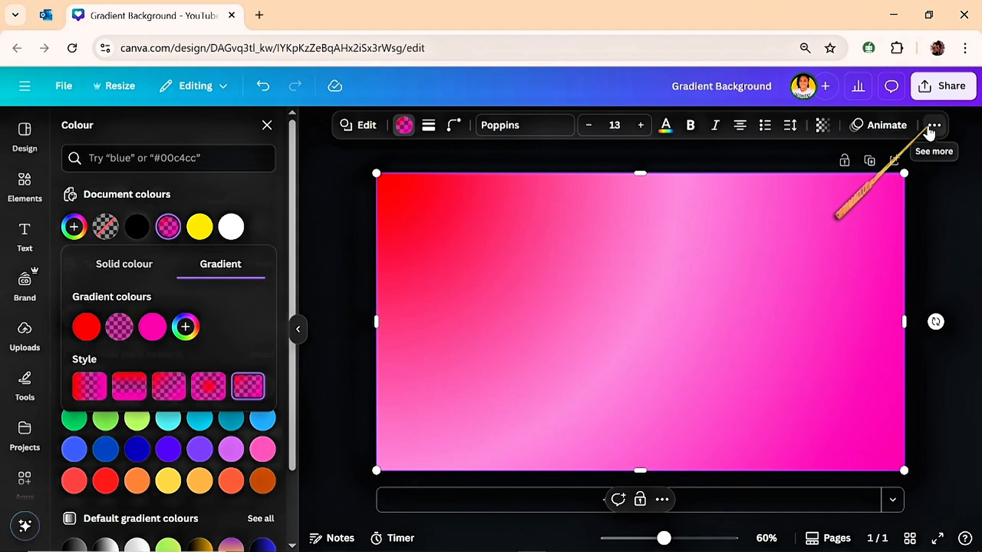
{"action": "left_click", "coordinate": [919, 155]}
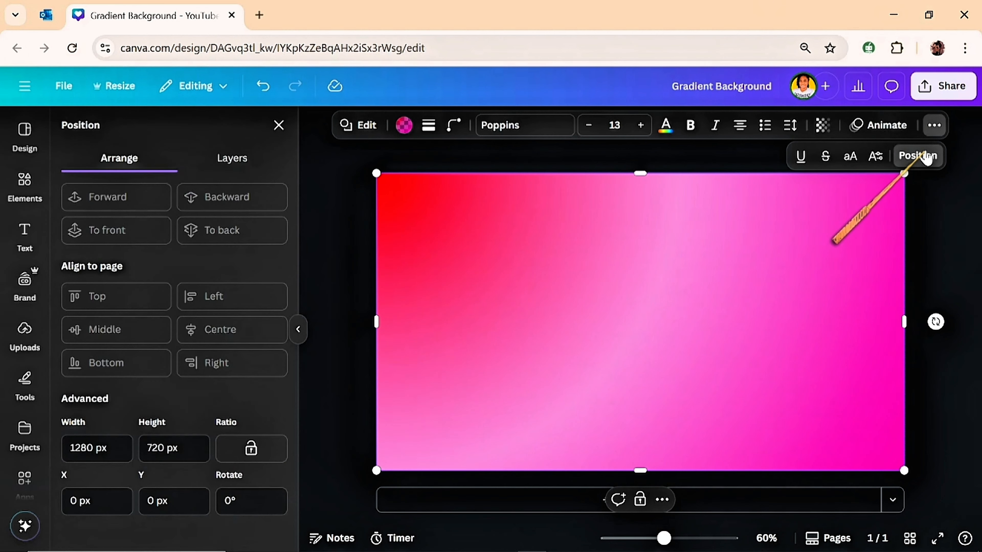
{"action": "left_click", "coordinate": [272, 170]}
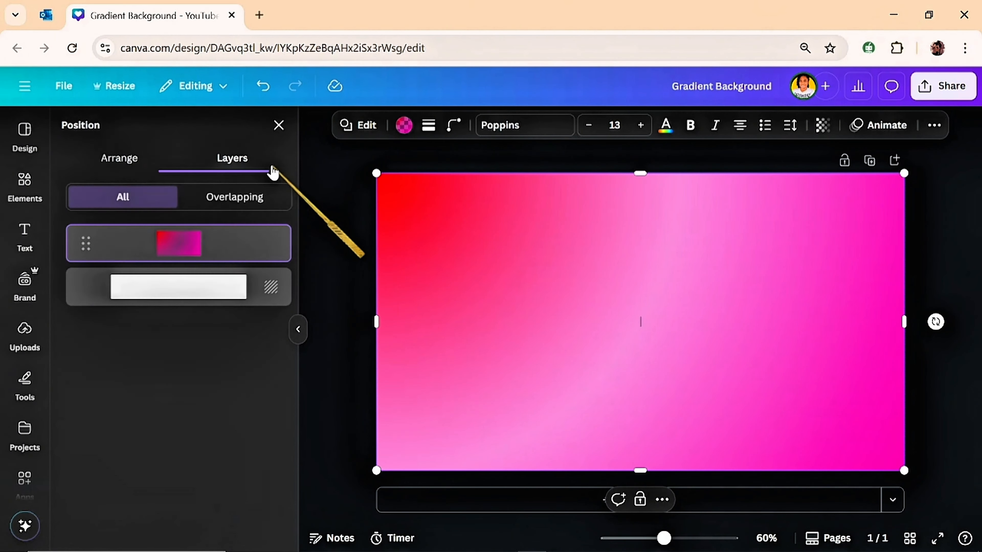
{"action": "left_click", "coordinate": [231, 294]}
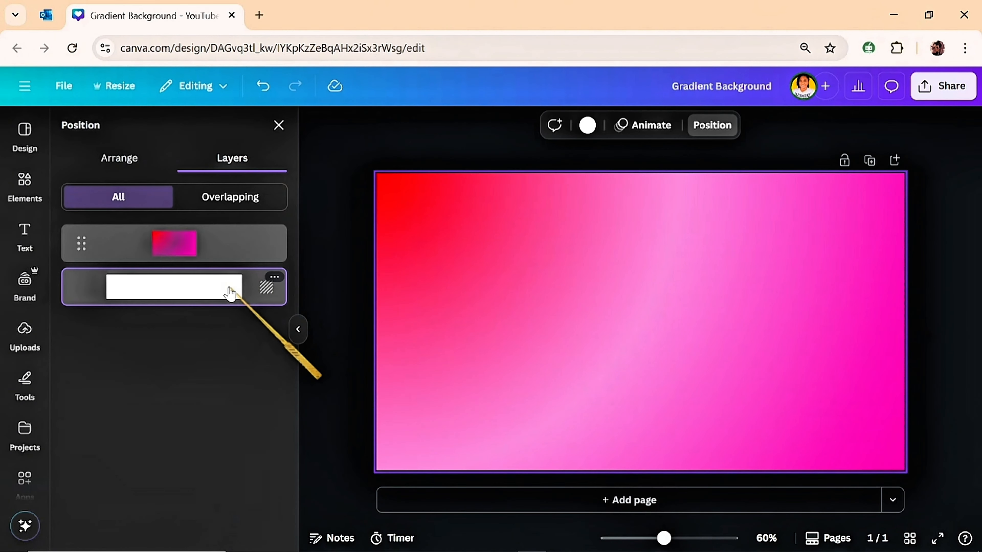
{"action": "left_click", "coordinate": [586, 126]}
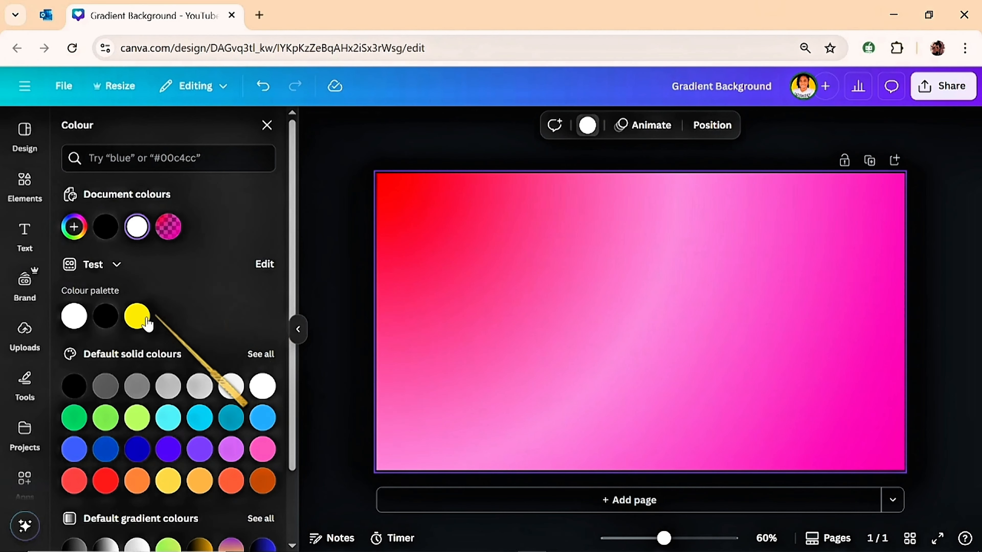
{"action": "left_click", "coordinate": [105, 317]}
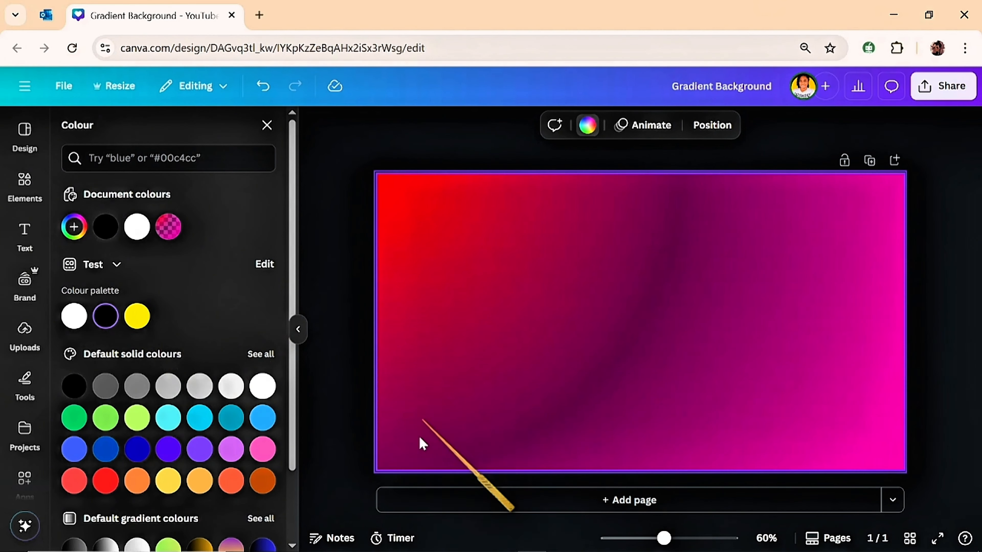
- Try the default black-to-grey gradient on the page background and set it back to solid black
{"action": "scroll", "coordinate": [294, 507], "scroll_direction": "down", "scroll_amount": 2}
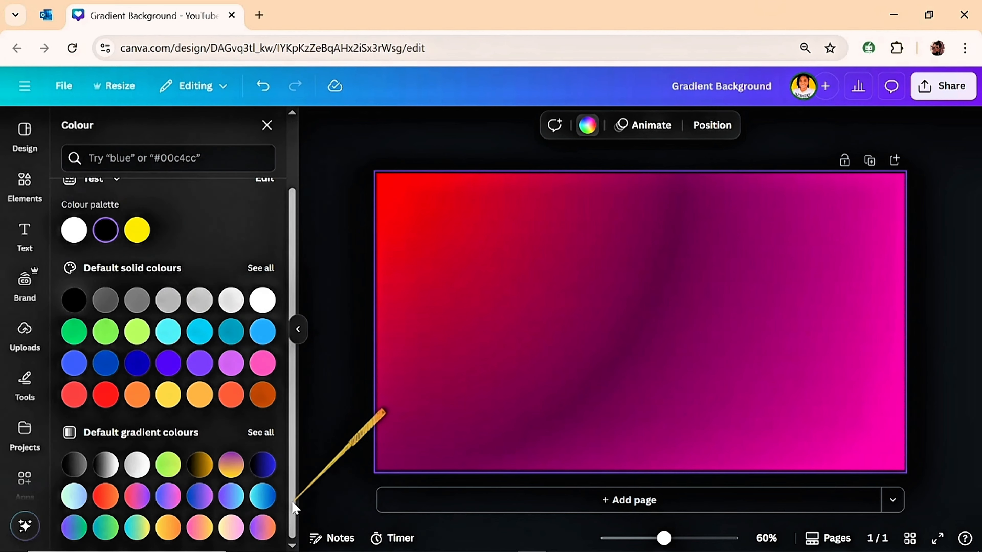
{"action": "left_click", "coordinate": [77, 466]}
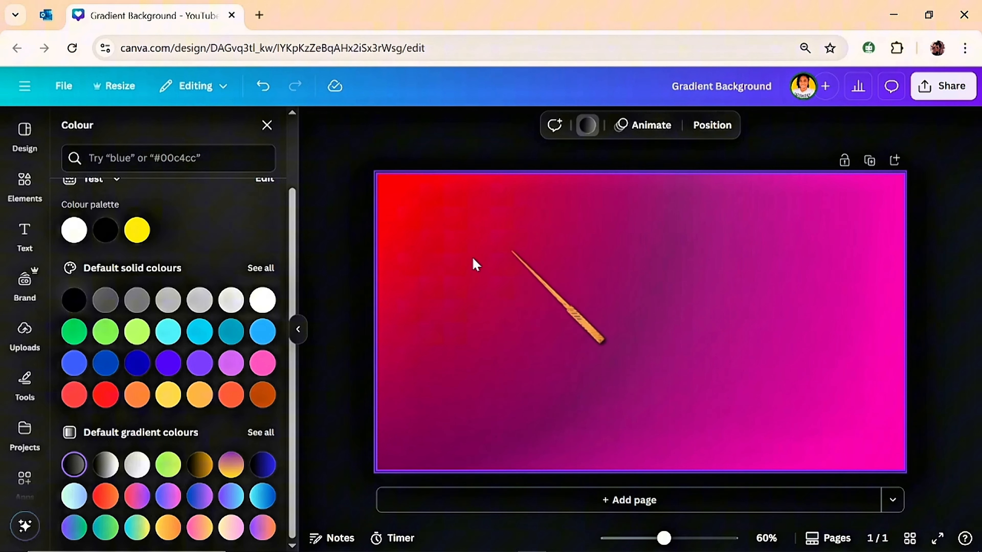
{"action": "left_click", "coordinate": [72, 301]}
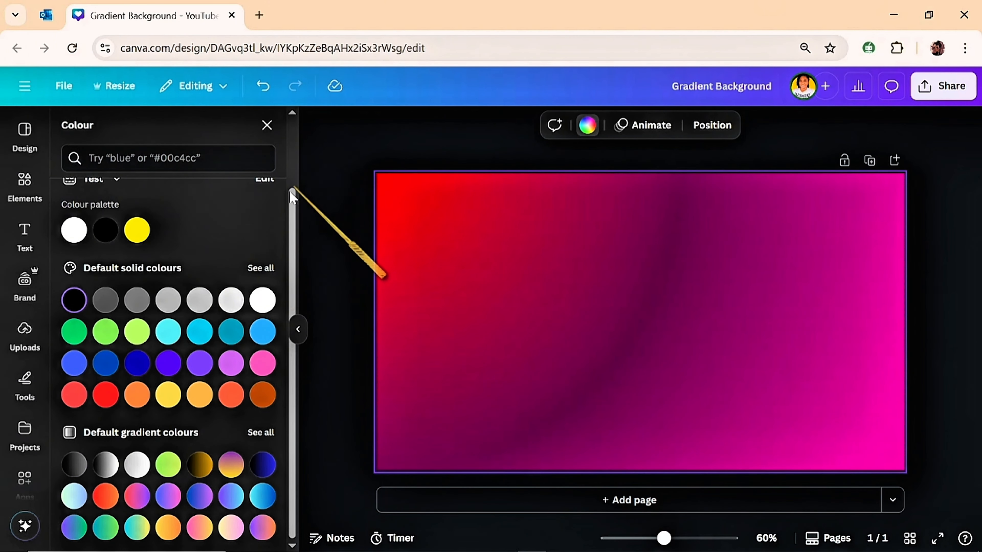
{"action": "scroll", "coordinate": [280, 223], "scroll_direction": "up", "scroll_amount": 3}
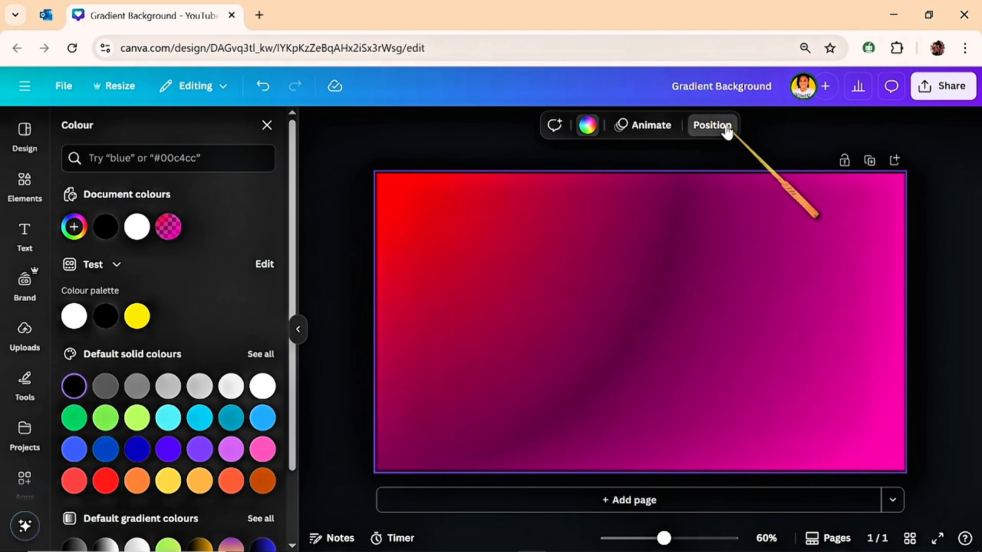
- Select the gradient rectangle's layer and change its gradient style to the diagonal linear one
{"action": "left_click", "coordinate": [712, 125]}
{"action": "left_click", "coordinate": [155, 244]}
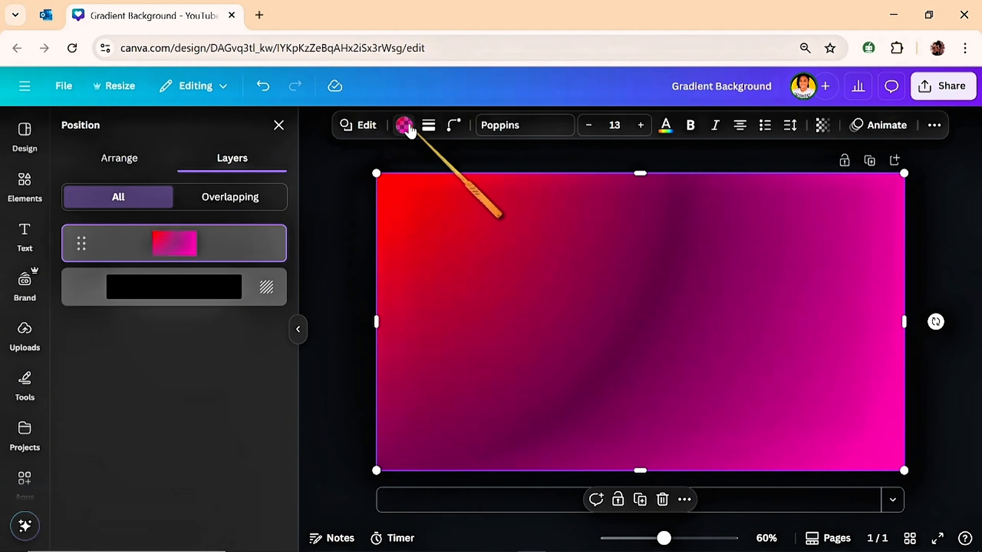
{"action": "left_click", "coordinate": [404, 126]}
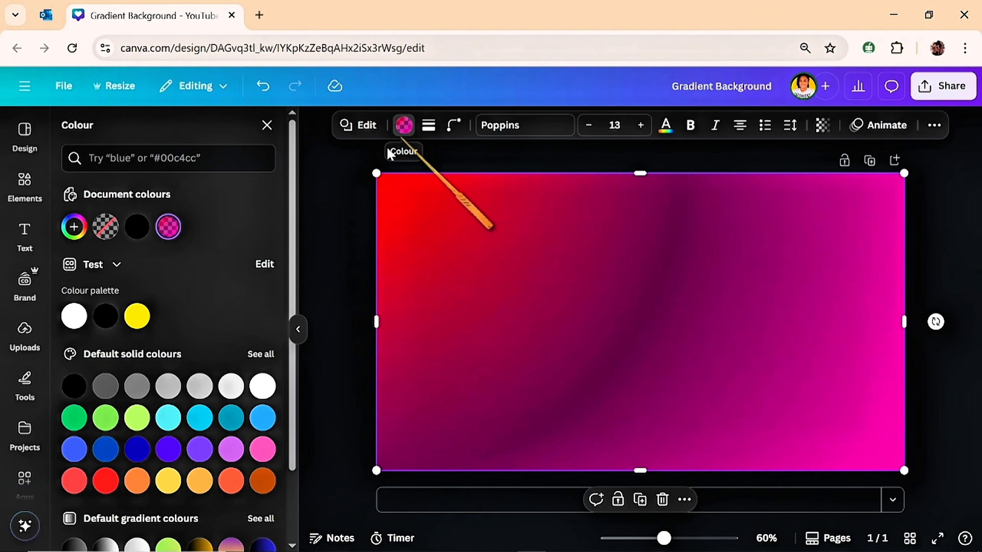
{"action": "left_click", "coordinate": [168, 227]}
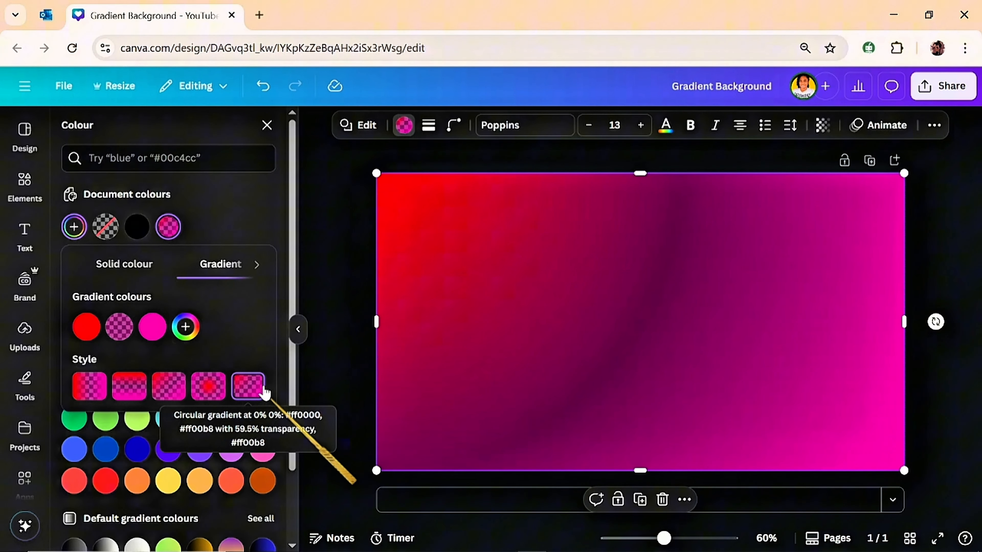
{"action": "left_click", "coordinate": [93, 393]}
{"action": "left_click", "coordinate": [166, 389]}
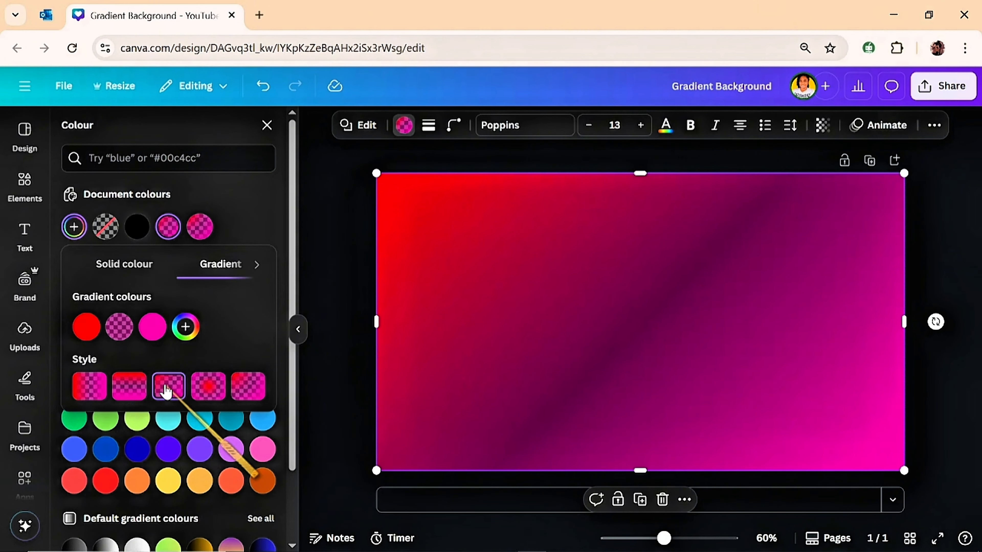
- Set the middle gradient colour's opacity to 77% and change the last gradient colour to blue #31467E
{"action": "left_click", "coordinate": [121, 333]}
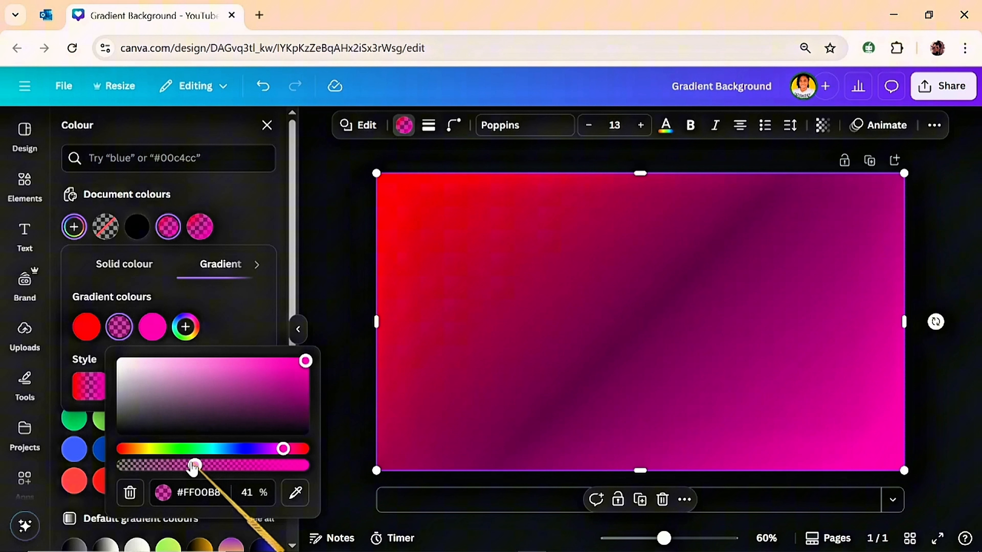
{"action": "left_click_drag", "start_coordinate": [193, 467], "coordinate": [263, 465]}
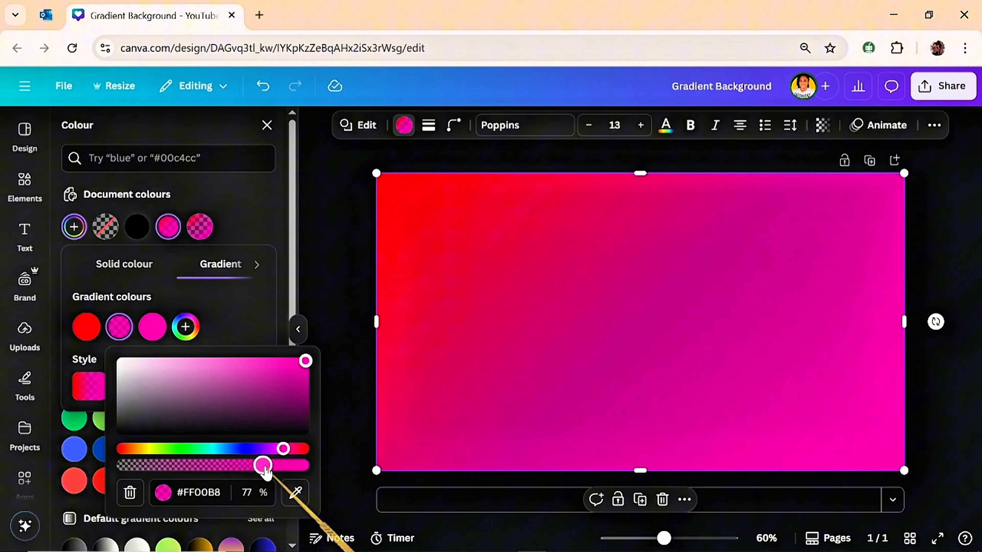
{"action": "left_click", "coordinate": [151, 330]}
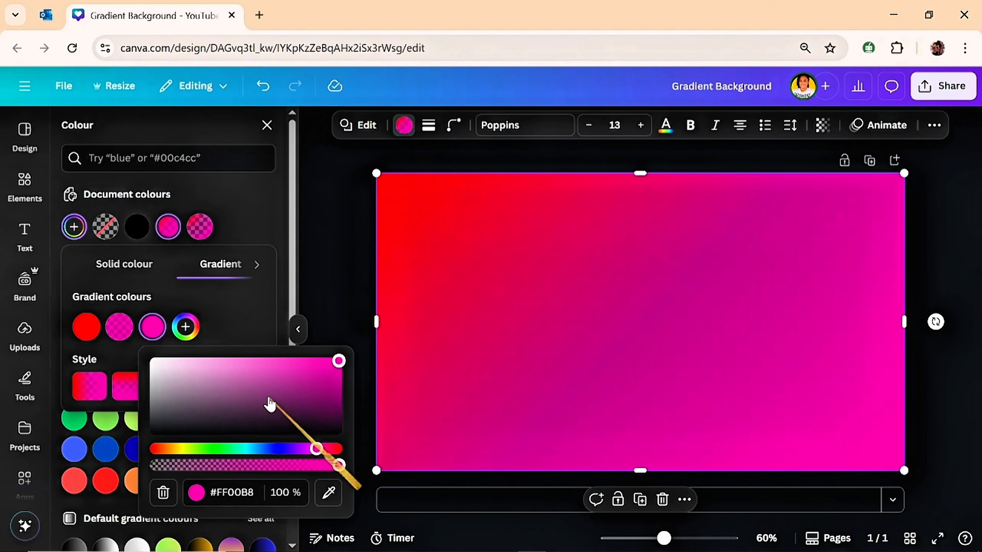
{"action": "left_click", "coordinate": [268, 397]}
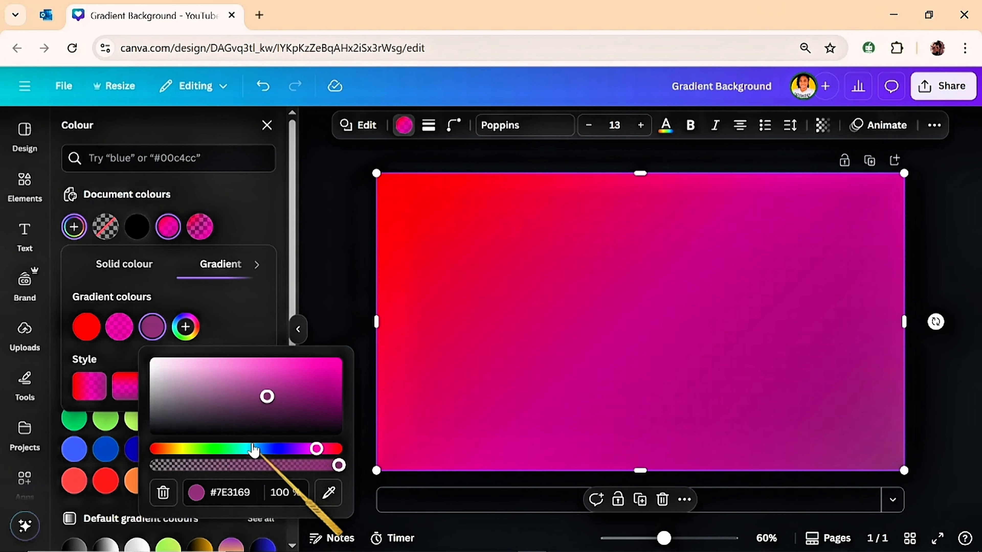
{"action": "left_click", "coordinate": [269, 449]}
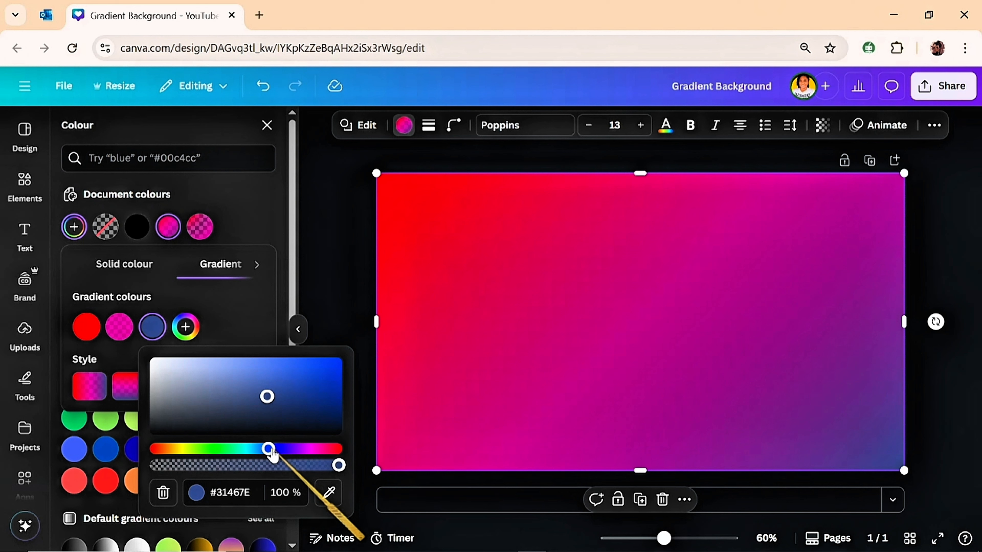
- Darken the last gradient colour to navy blue #0D2555
{"action": "left_click", "coordinate": [267, 450]}
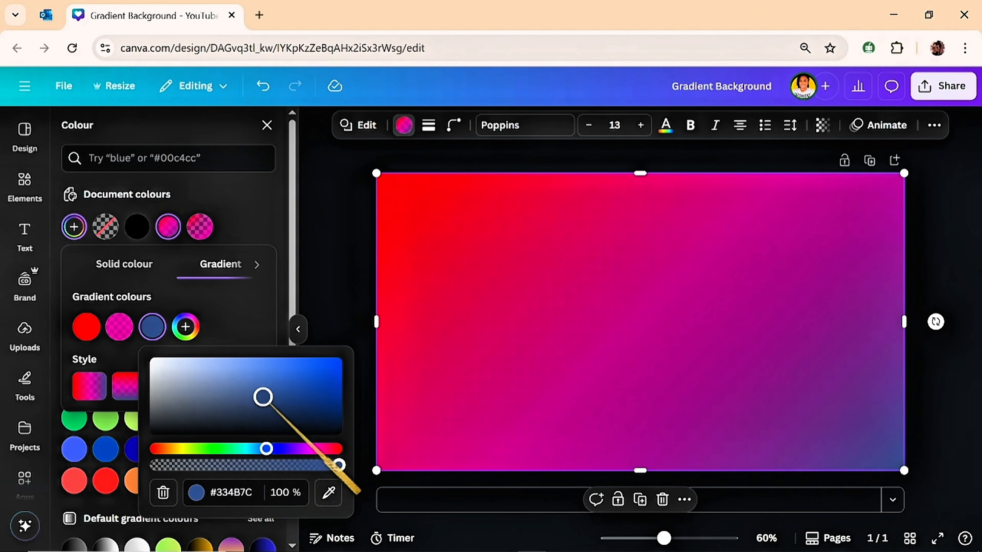
{"action": "left_click_drag", "start_coordinate": [263, 397], "coordinate": [315, 416]}
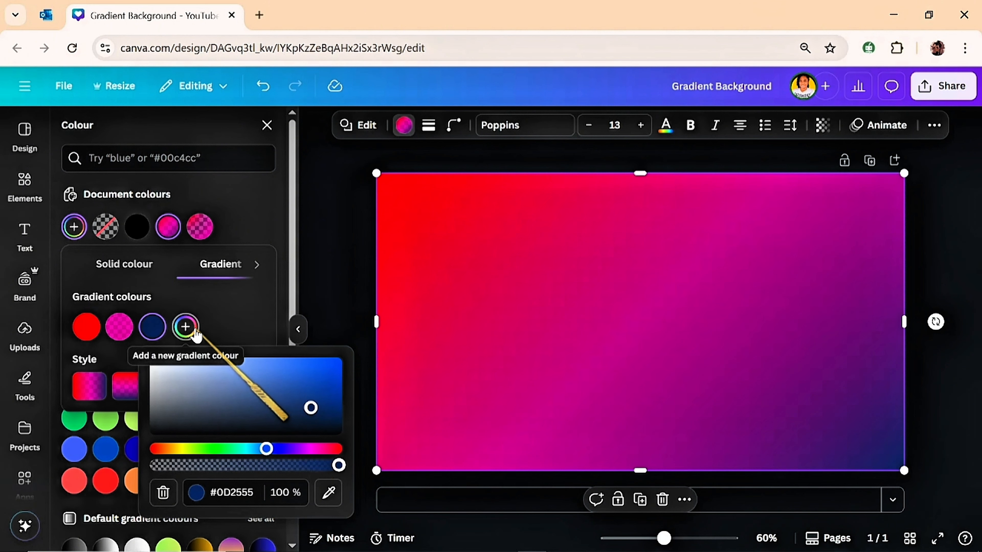
{"action": "left_click", "coordinate": [185, 327]}
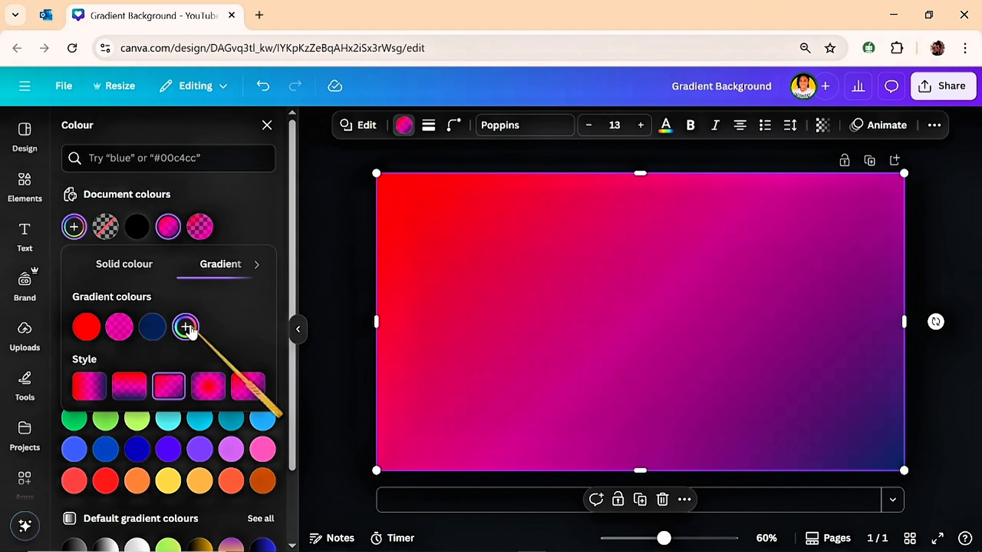
- Add a fourth gradient colour with 38% opacity and set it to grey-blue #3B465C
{"action": "left_click", "coordinate": [185, 327]}
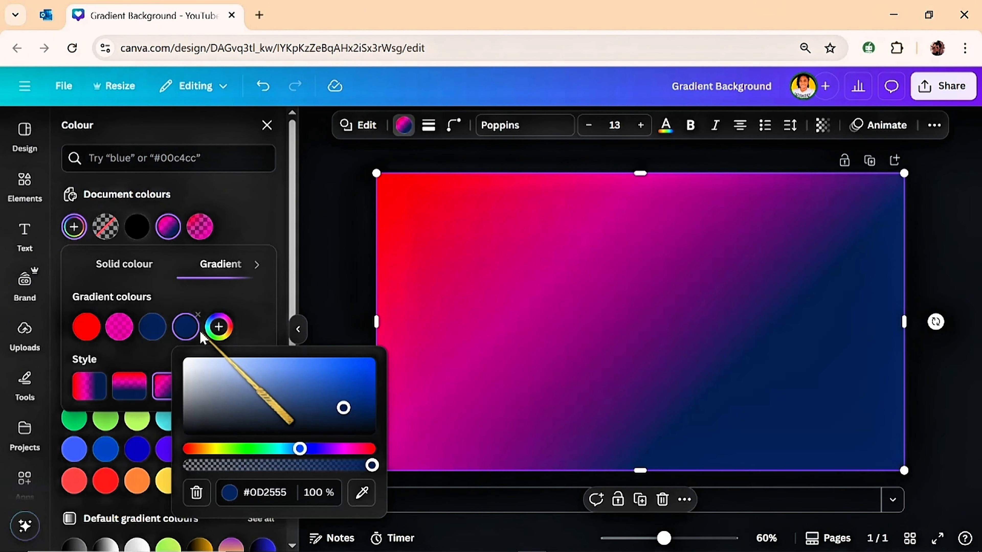
{"action": "left_click", "coordinate": [256, 466]}
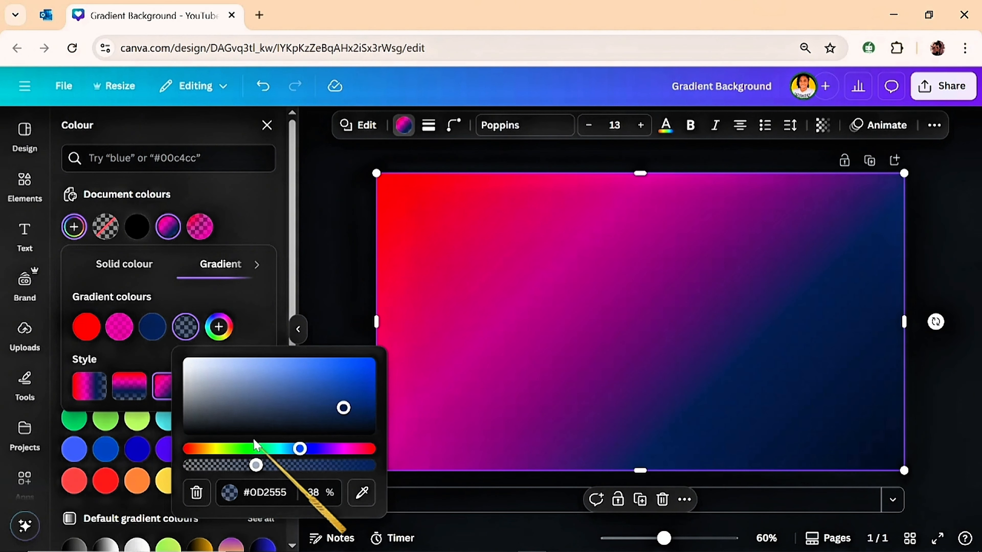
{"action": "left_click", "coordinate": [252, 407]}
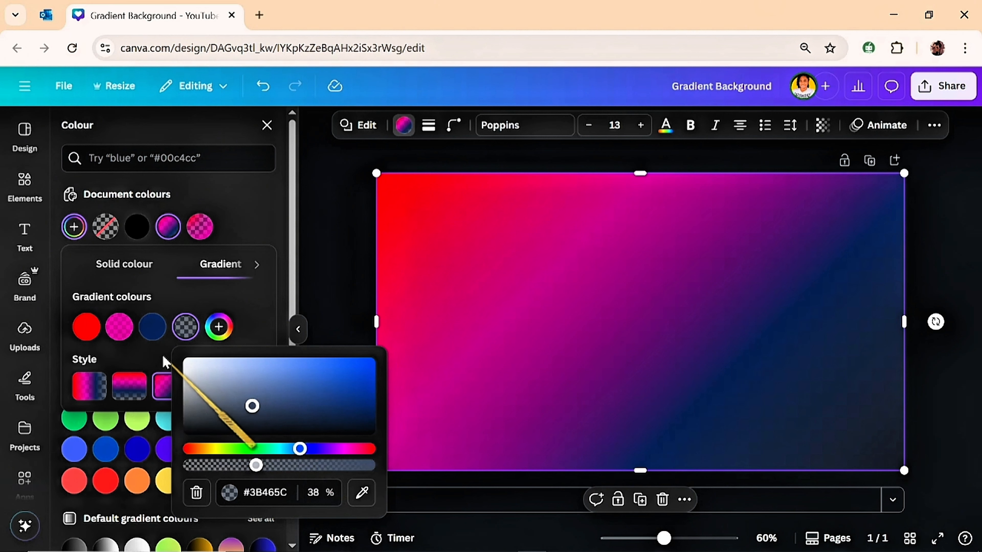
{"action": "left_click", "coordinate": [263, 325]}
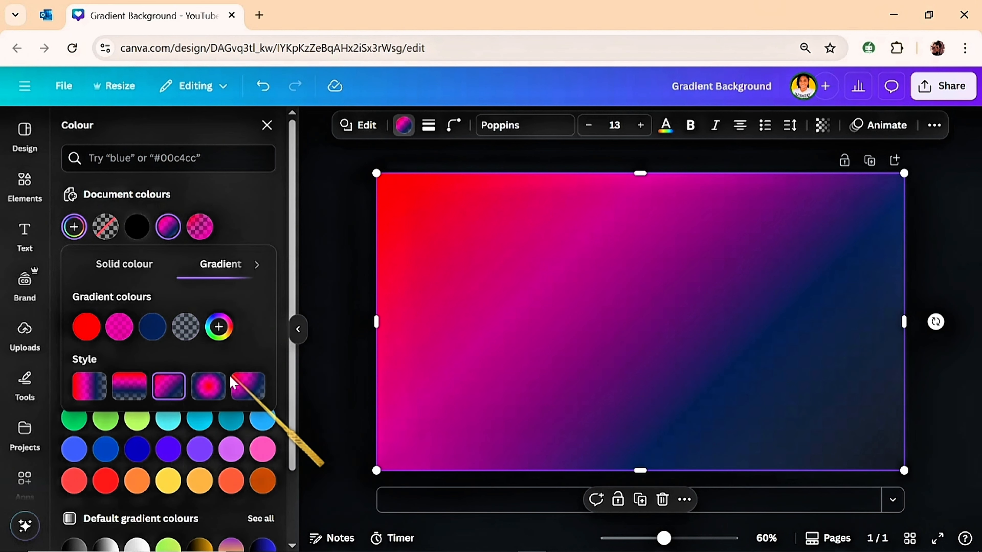
- Try the radial and left-to-right linear gradient styles and return to the diagonal linear one
{"action": "left_click", "coordinate": [211, 389]}
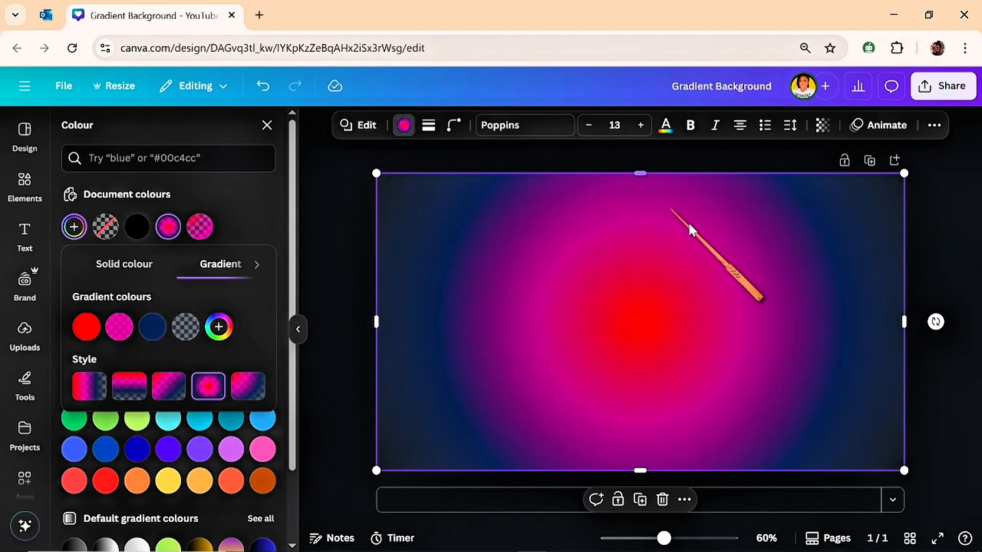
{"action": "left_click", "coordinate": [85, 386]}
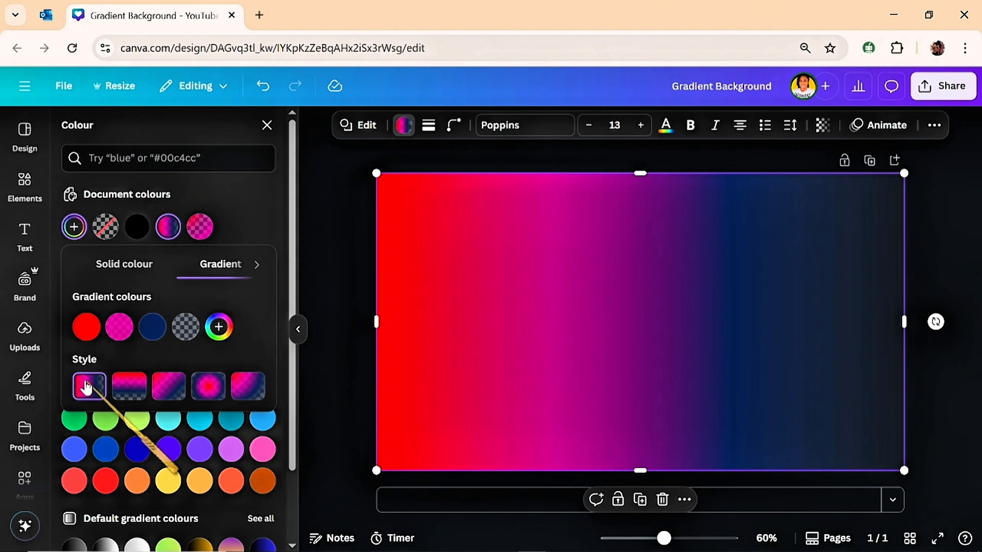
{"action": "left_click", "coordinate": [165, 394]}
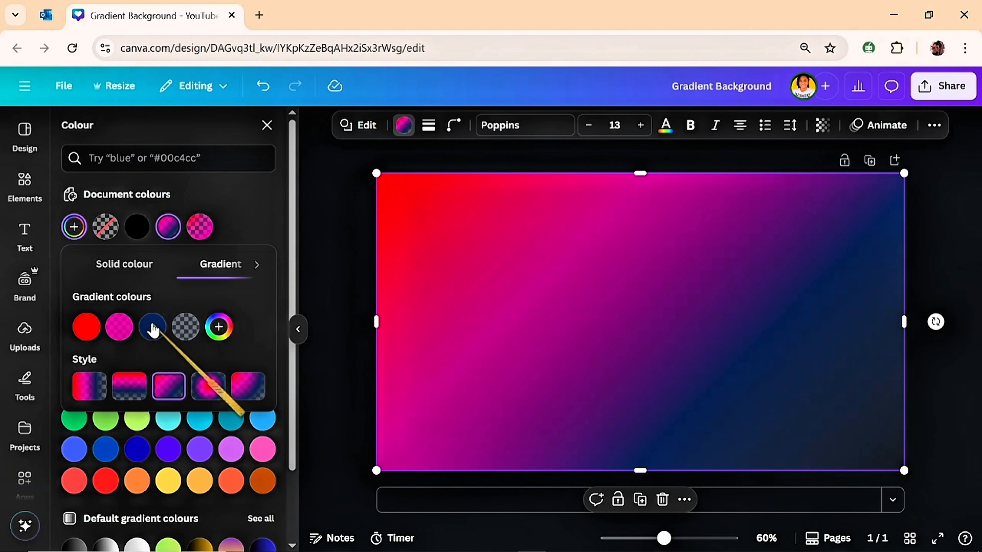
- Add three more gradient colours after the semi-transparent grey-blue one, each #3B465C at 38% opacity
{"action": "left_click", "coordinate": [219, 327]}
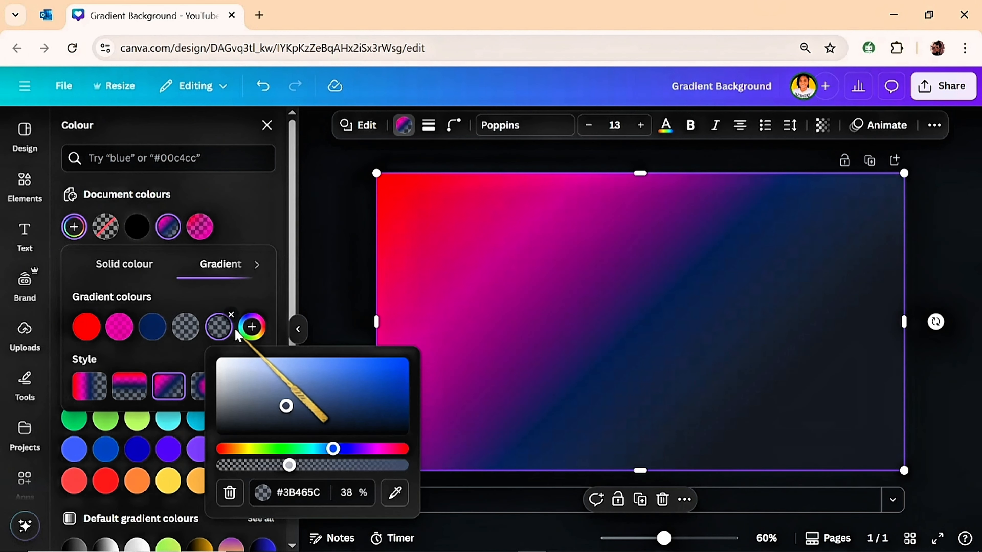
{"action": "left_click", "coordinate": [253, 329]}
{"action": "left_click", "coordinate": [263, 325]}
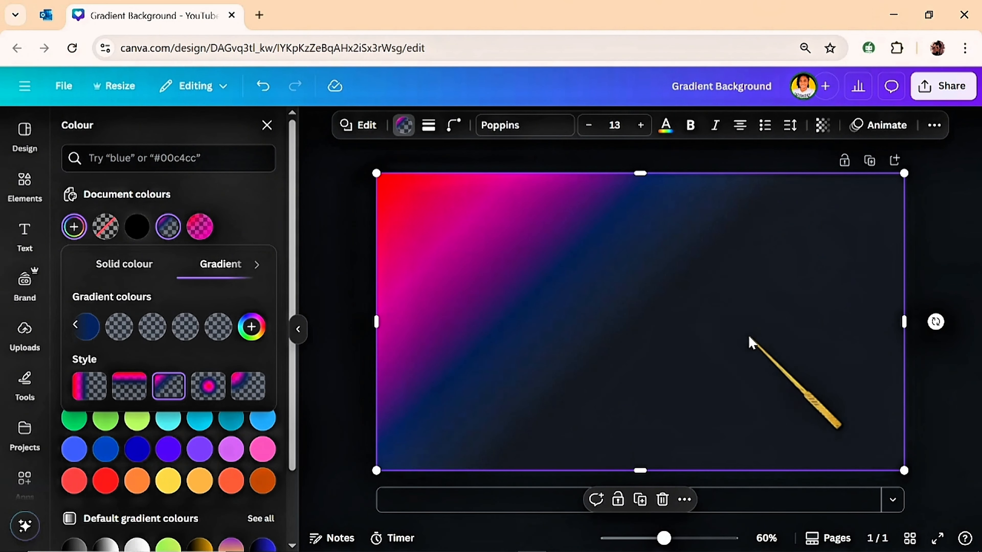
- Change the last gradient colour to green, and make the one before it bright blue with 100% opacity
{"action": "left_click", "coordinate": [219, 333]}
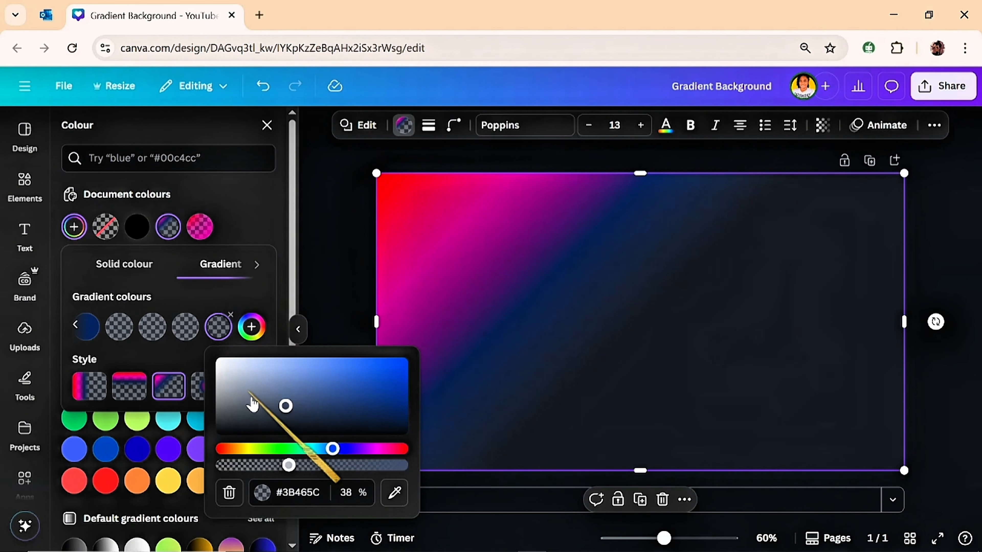
{"action": "left_click", "coordinate": [347, 419]}
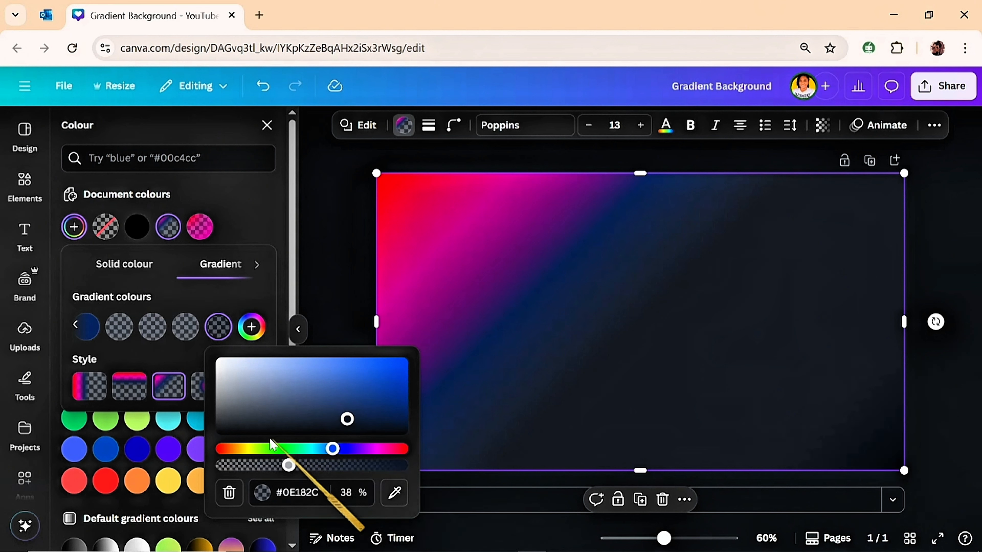
{"action": "left_click", "coordinate": [279, 451]}
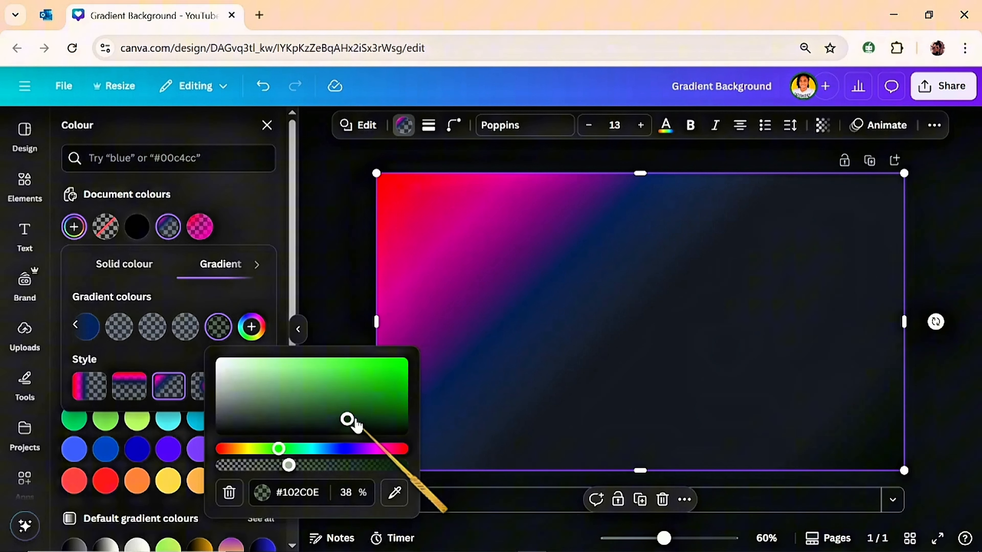
{"action": "left_click", "coordinate": [369, 388]}
{"action": "left_click", "coordinate": [184, 328]}
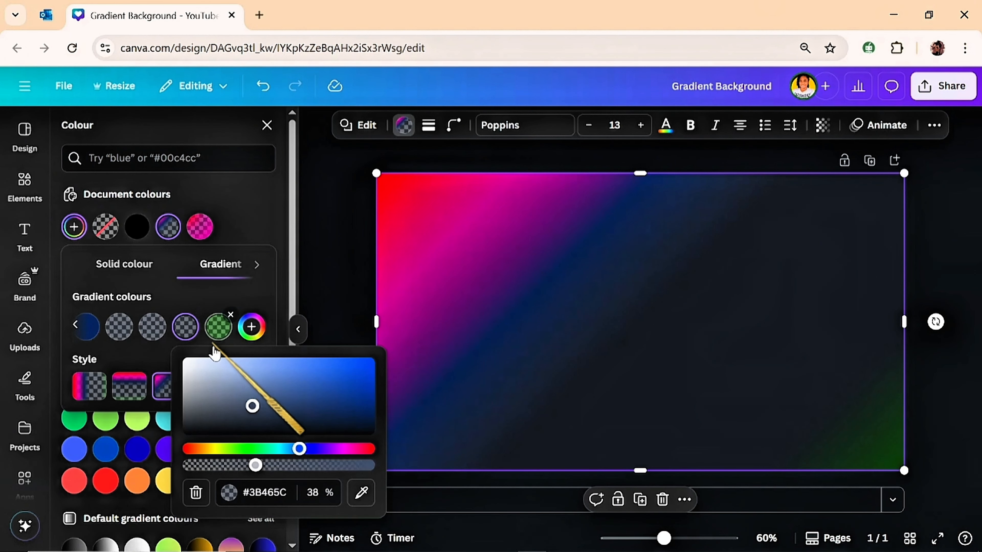
{"action": "left_click_drag", "start_coordinate": [255, 465], "coordinate": [374, 469]}
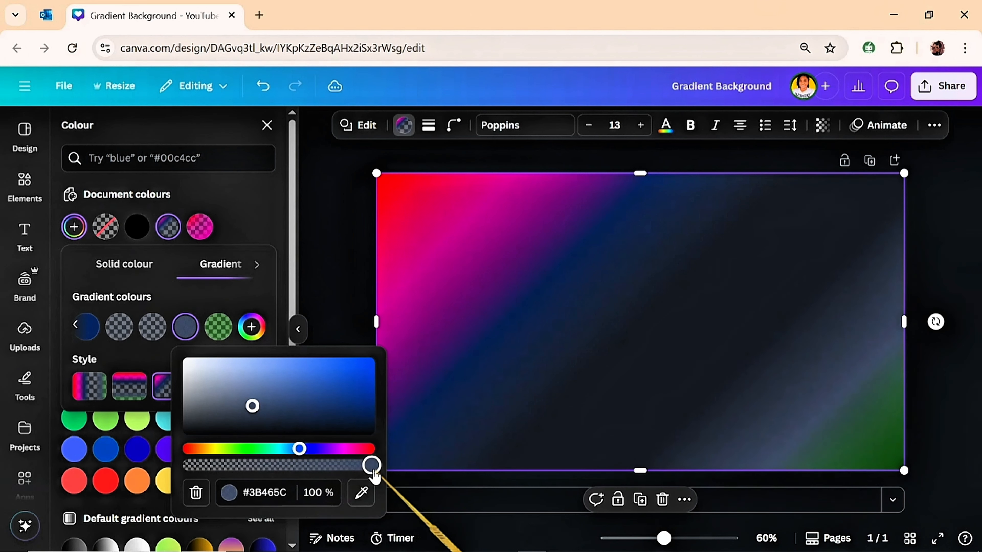
- Set the third-from-last gradient colour's opacity to 99% and change it to dark red #832B2B
{"action": "left_click", "coordinate": [153, 327]}
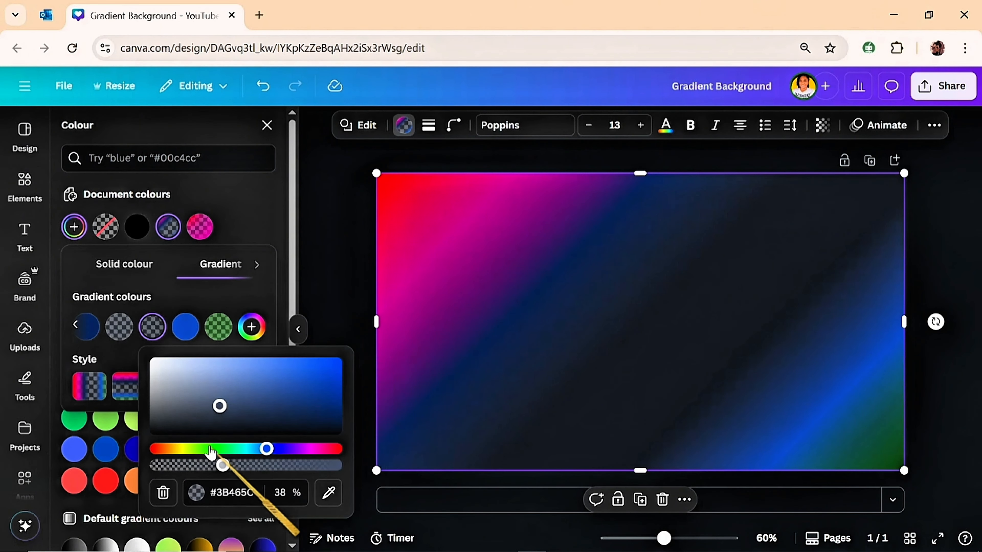
{"action": "left_click_drag", "start_coordinate": [223, 466], "coordinate": [335, 466]}
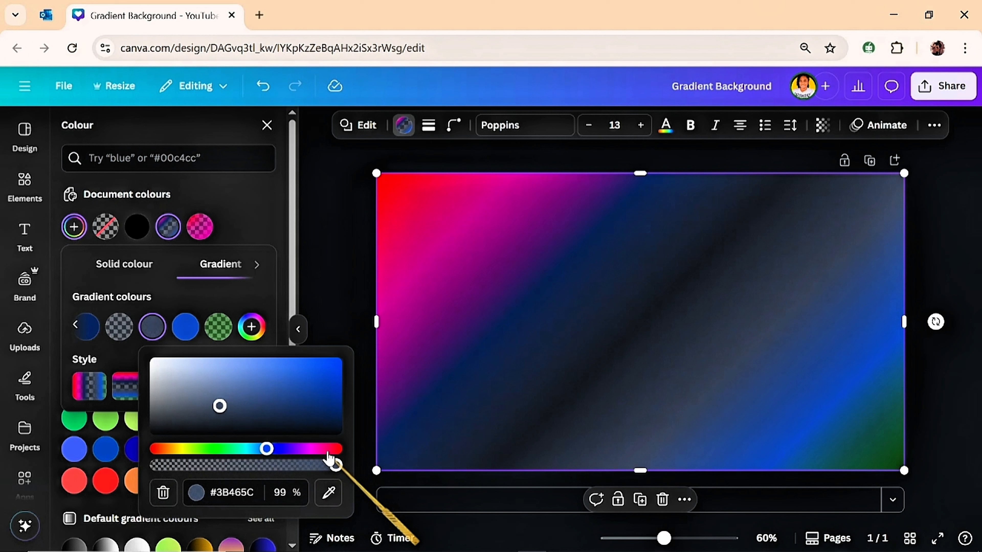
{"action": "left_click", "coordinate": [336, 450]}
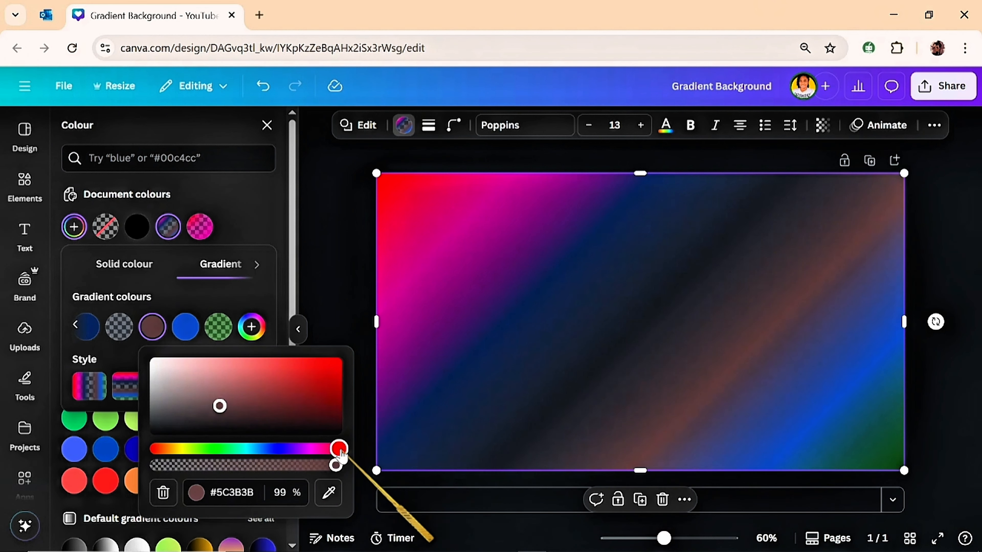
{"action": "left_click", "coordinate": [276, 394]}
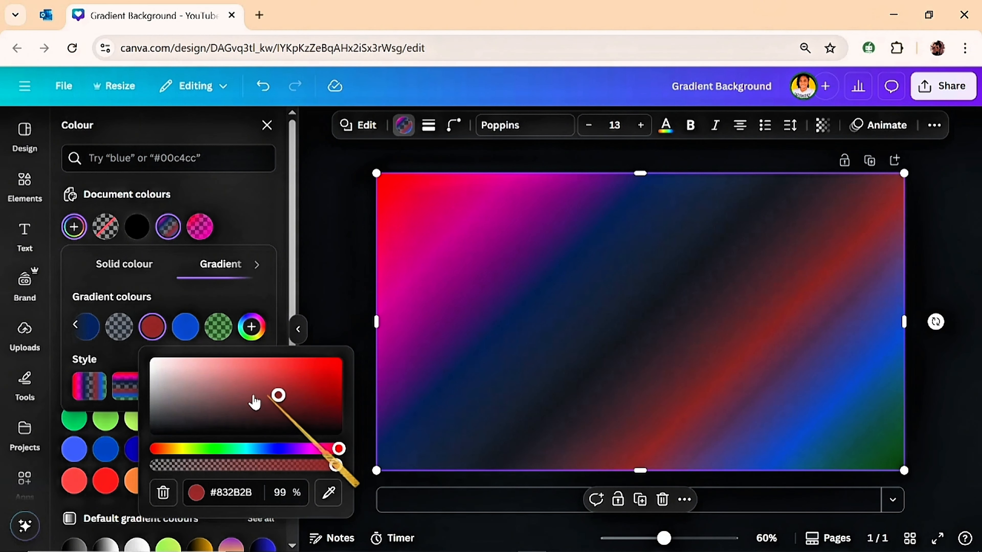
- Try each gradient style on the rectangle and settle on the radial one spreading from the centre
{"action": "left_click", "coordinate": [89, 386]}
{"action": "left_click", "coordinate": [129, 386]}
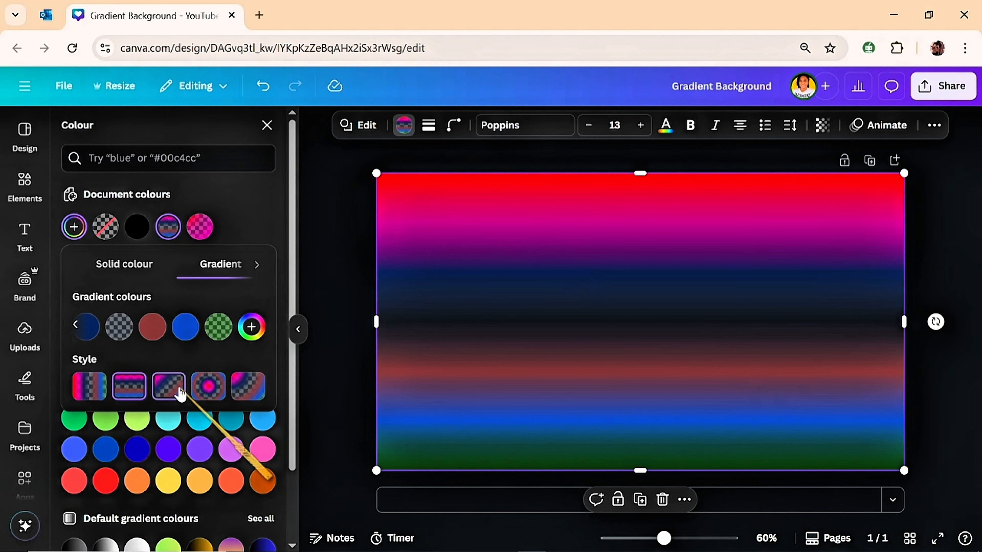
{"action": "left_click", "coordinate": [170, 390]}
{"action": "left_click", "coordinate": [205, 387]}
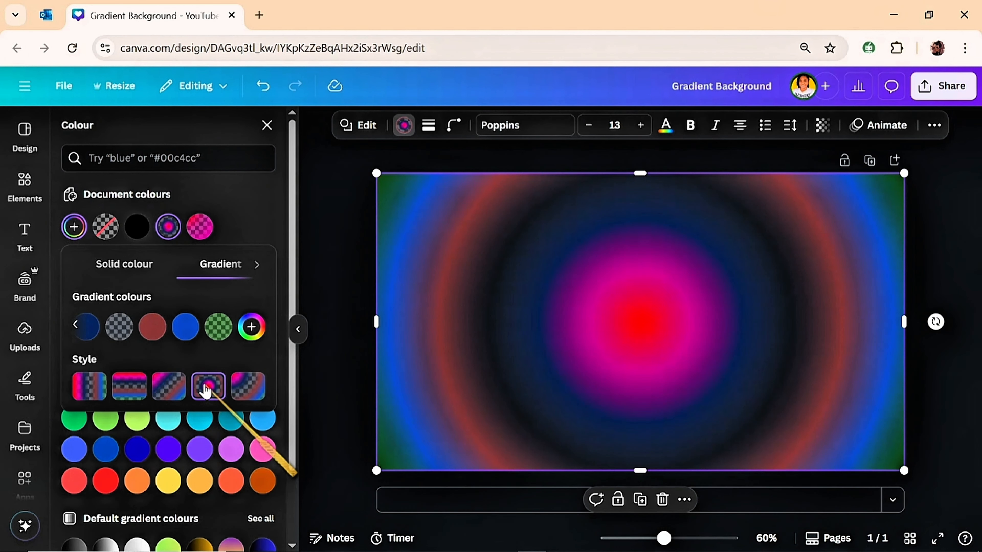
{"action": "left_click", "coordinate": [258, 392]}
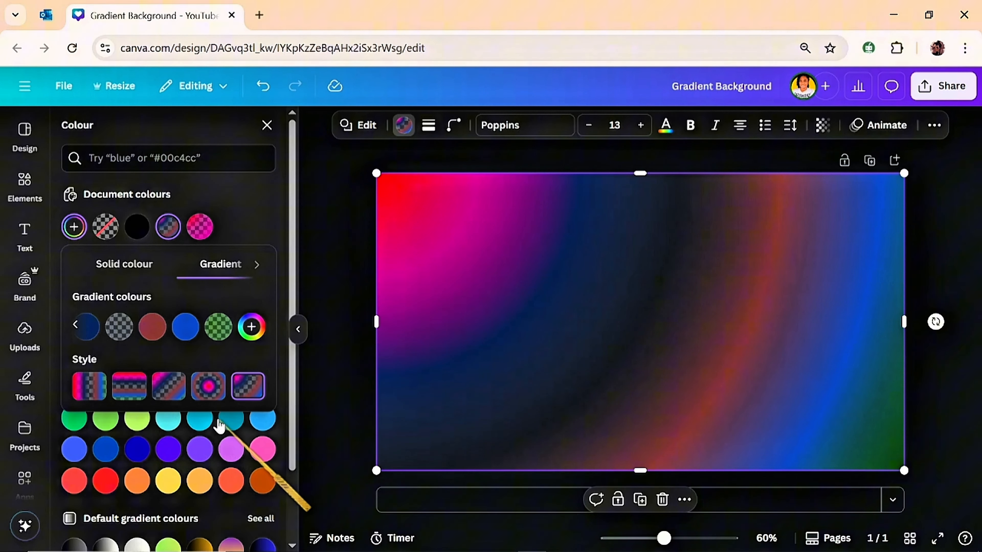
{"action": "left_click", "coordinate": [211, 395]}
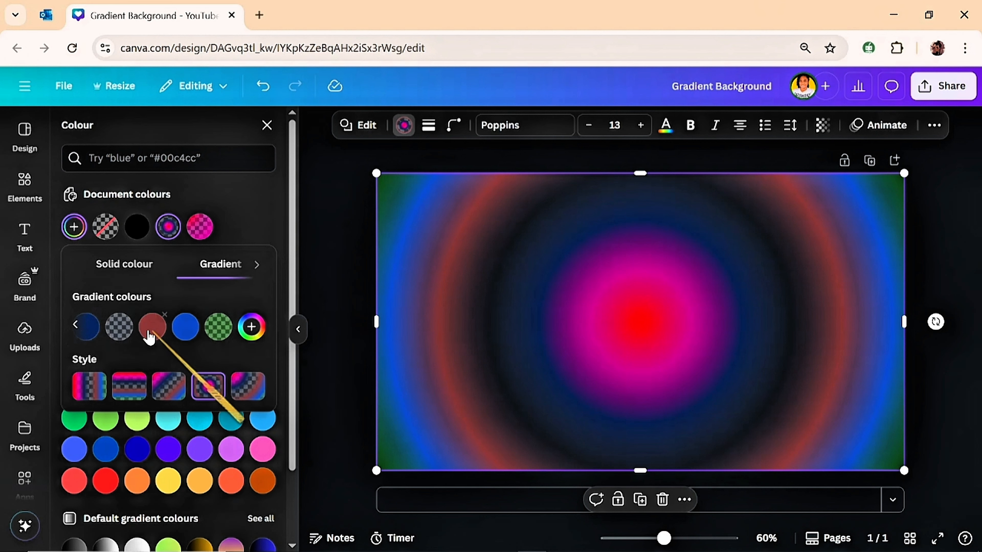
{"action": "left_click", "coordinate": [282, 202]}
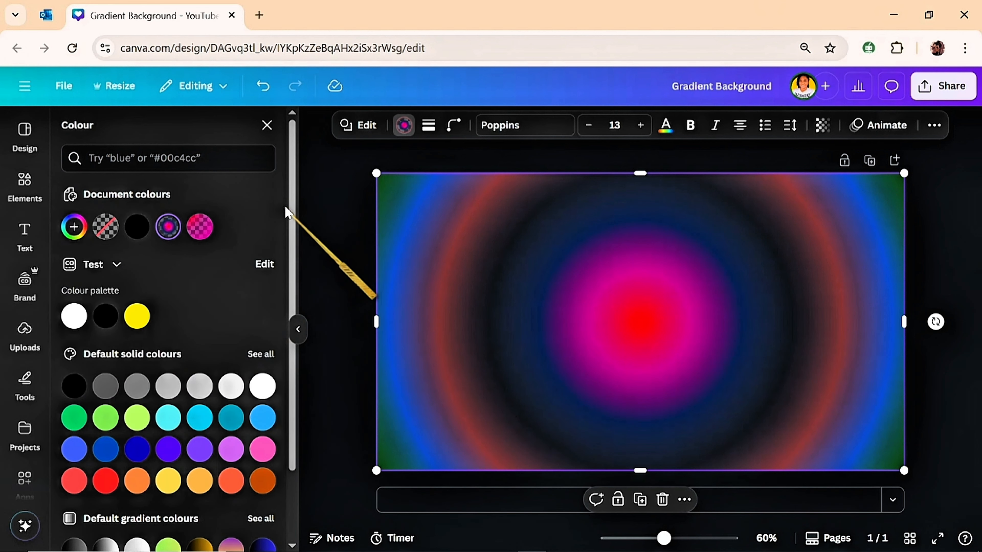
- Download the design as a PNG at 1,280 × 720 px with the download settings saved
{"action": "left_click", "coordinate": [955, 91]}
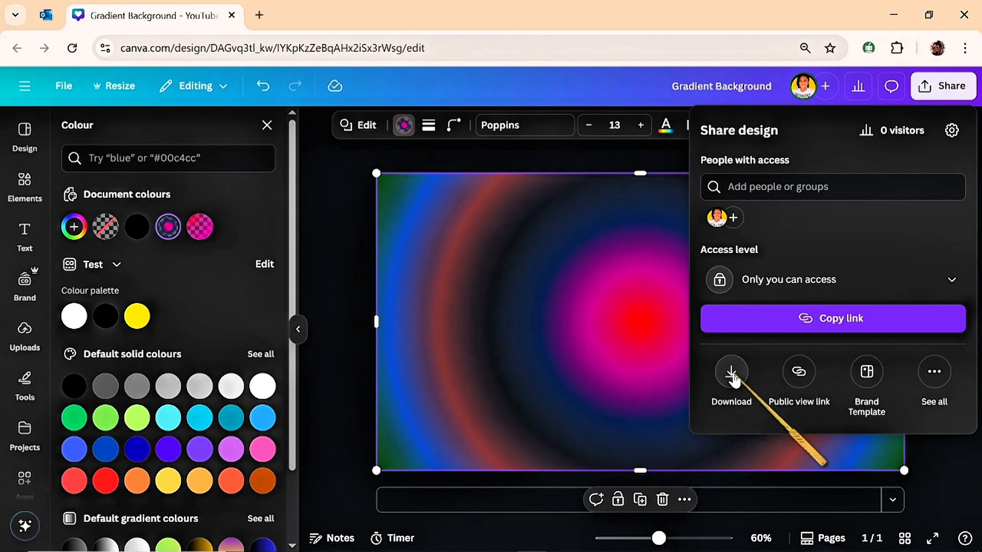
{"action": "left_click", "coordinate": [723, 371]}
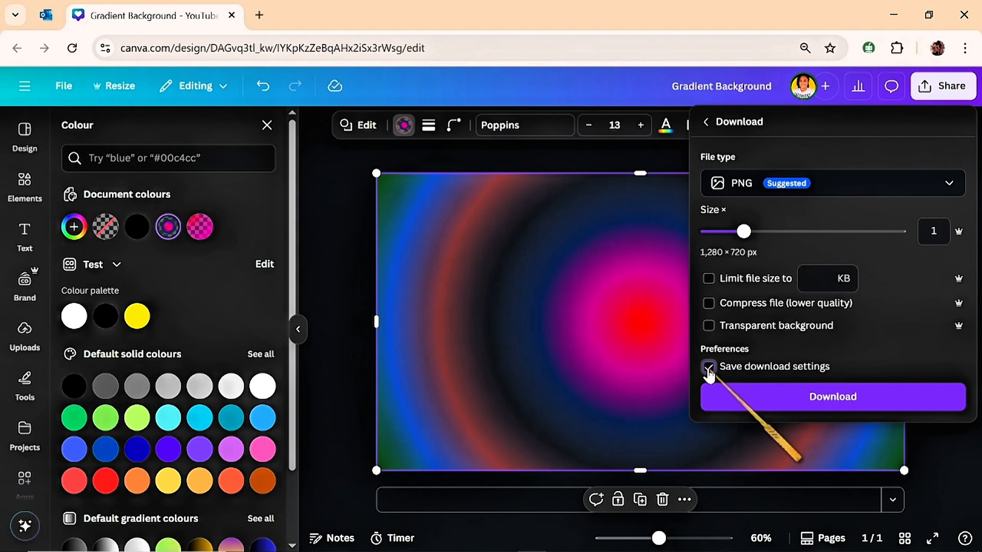
{"action": "left_click", "coordinate": [735, 398]}
{"action": "left_click", "coordinate": [367, 343]}
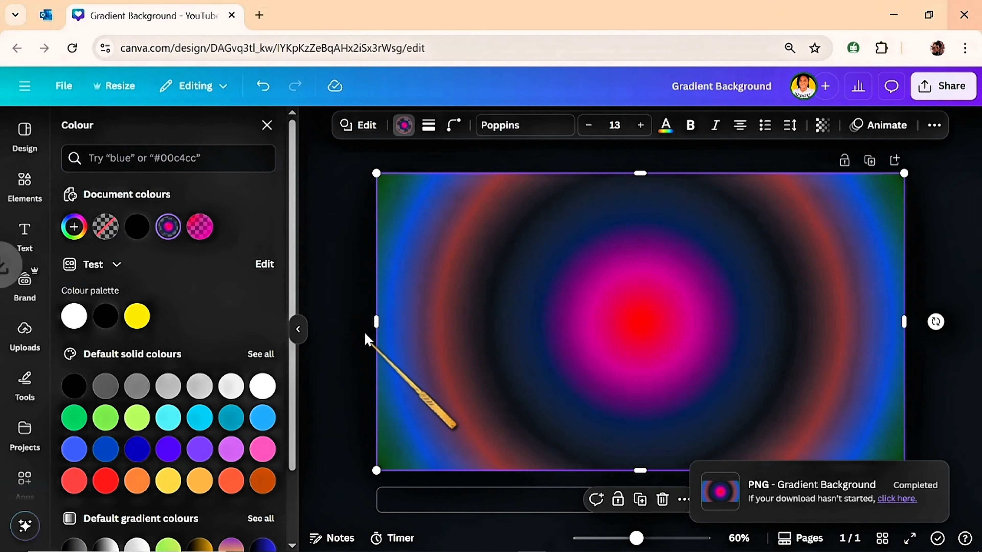
- Place the downloaded Gradient Background.png from the browser's downloads onto the page
{"action": "left_click", "coordinate": [910, 48]}
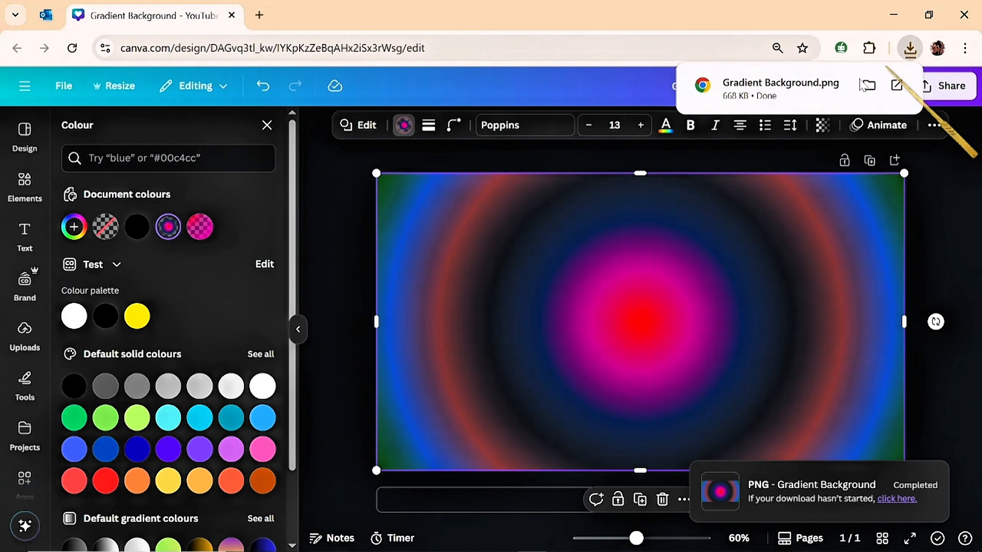
{"action": "left_click_drag", "start_coordinate": [424, 306], "coordinate": [427, 311]}
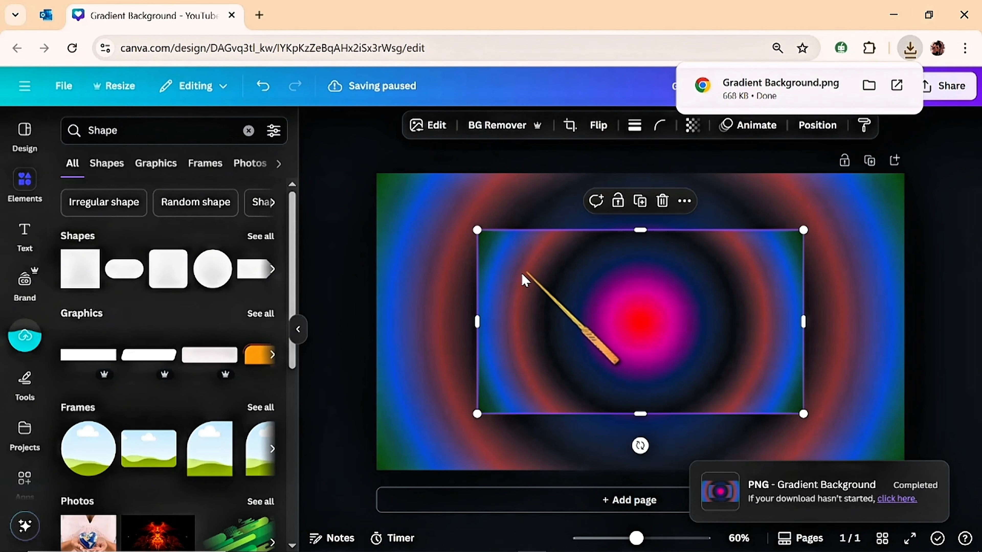
{"action": "mouse_move", "coordinate": [980, 551]}
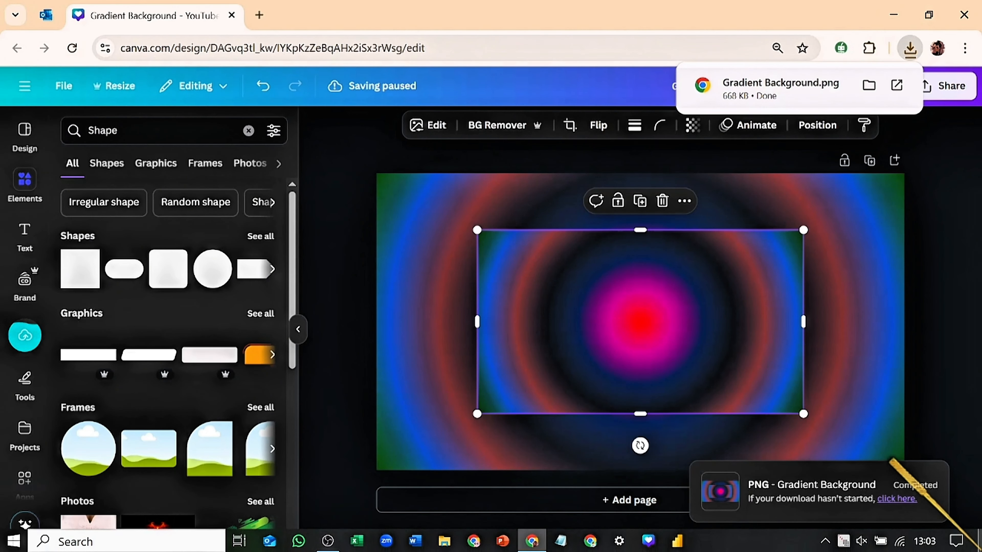